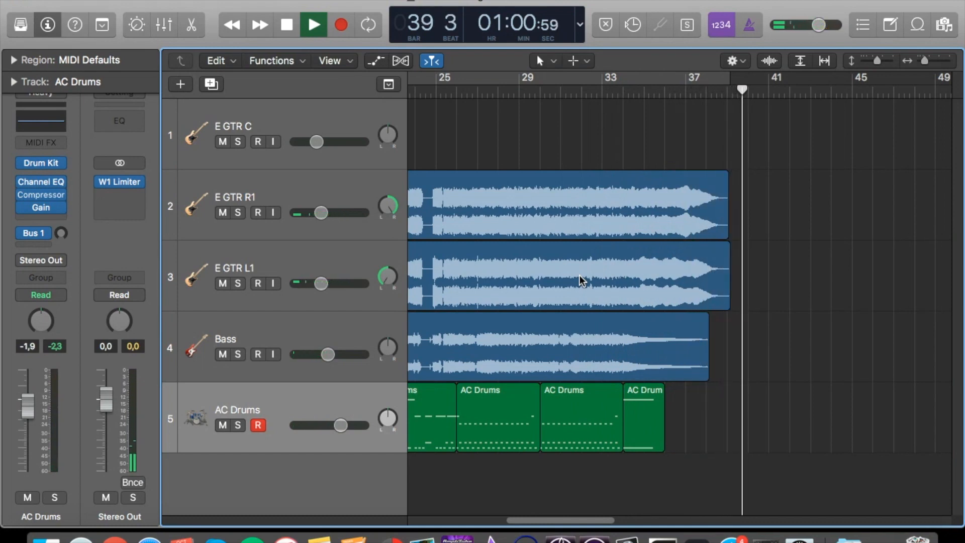
Stop playback, return to the project start, and look through the drum kit sounds available for the AC Drums track
key(space)
key(Return)
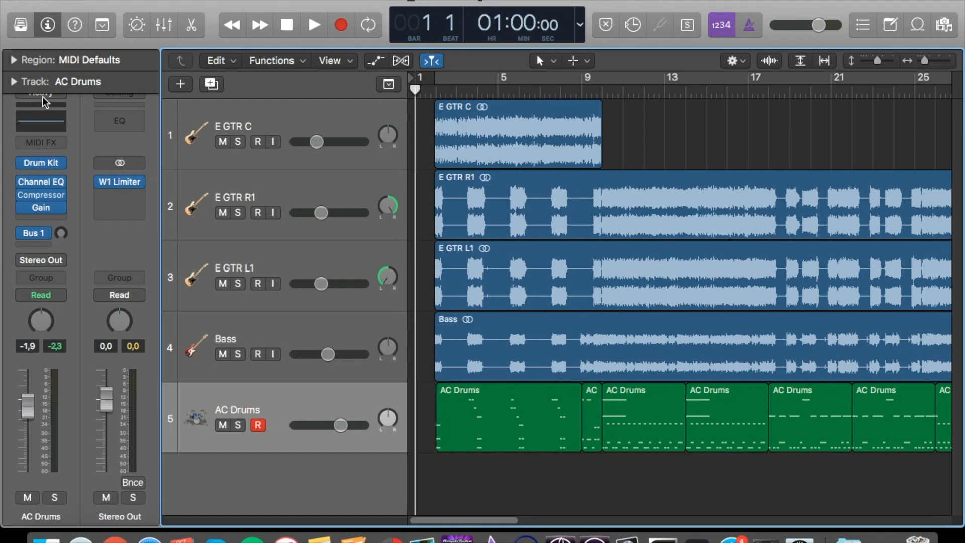
click(21, 25)
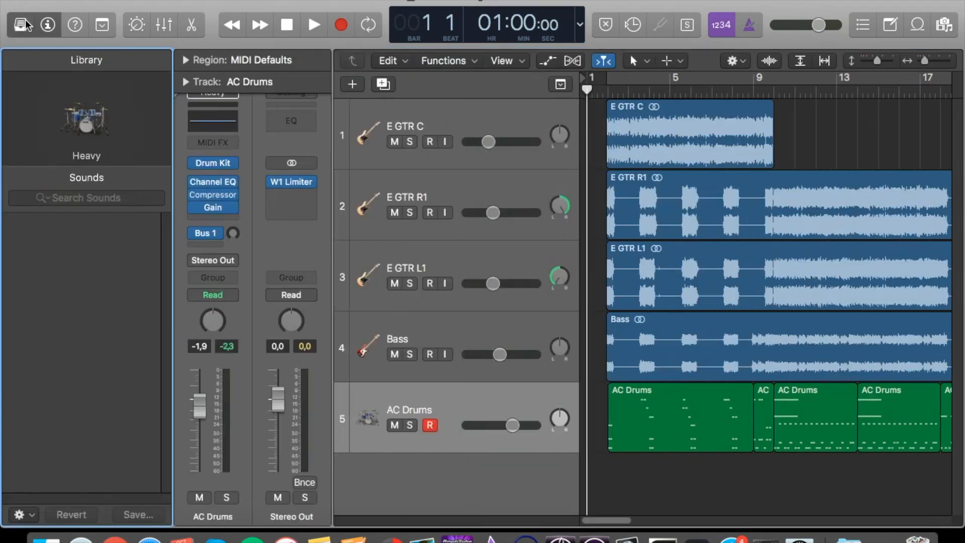
scroll(94, 355, down, 5)
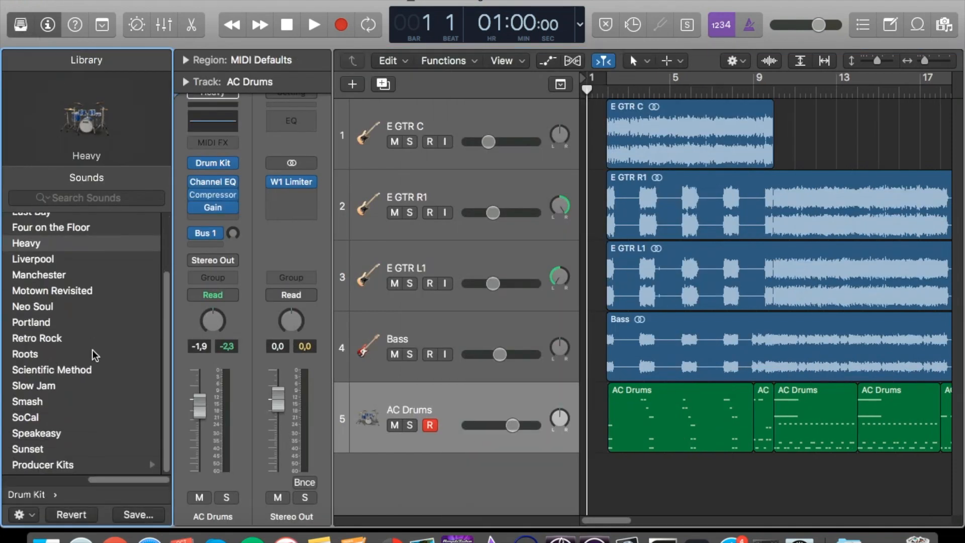
scroll(94, 355, up, 5)
scroll(94, 356, down, 5)
scroll(94, 356, up, 3)
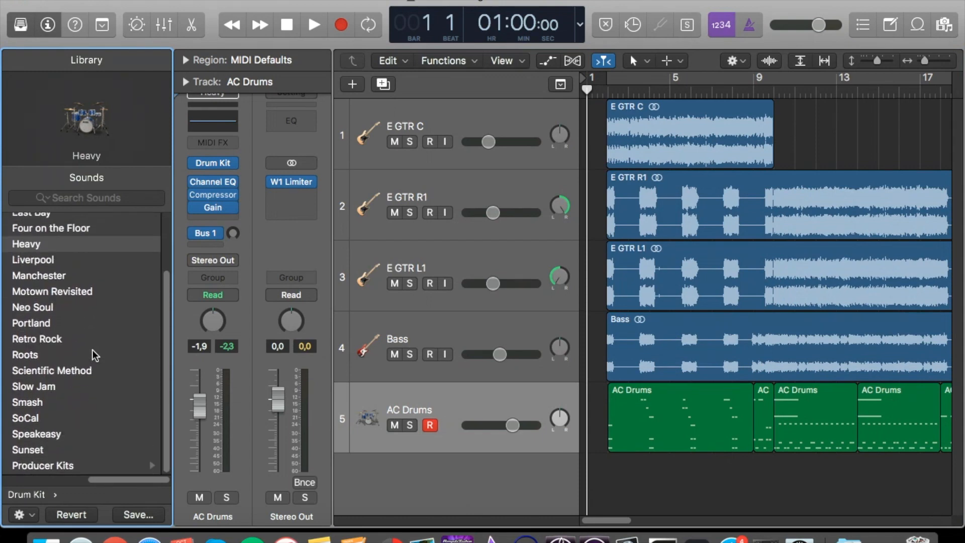
key(y)
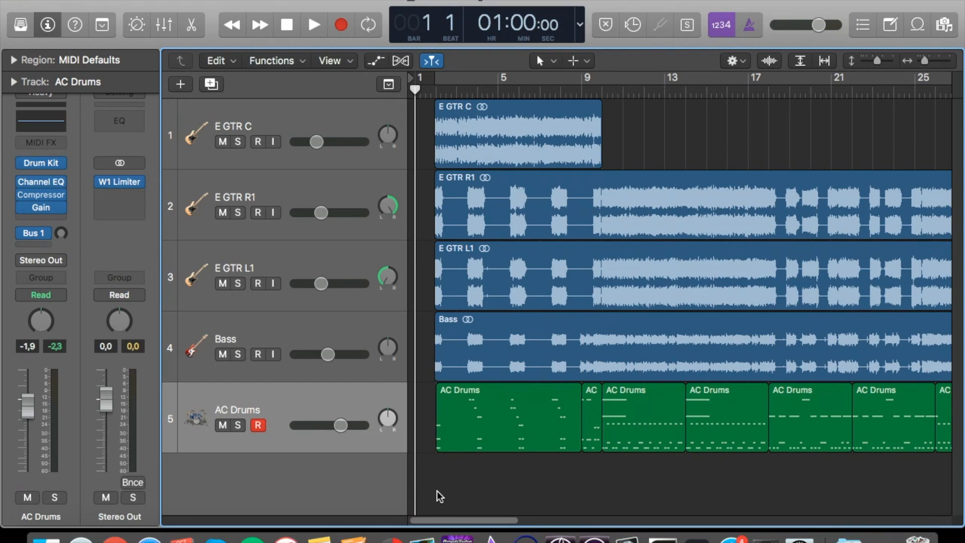
Join all the MIDI regions on the AC Drums track into a single region
key(space)
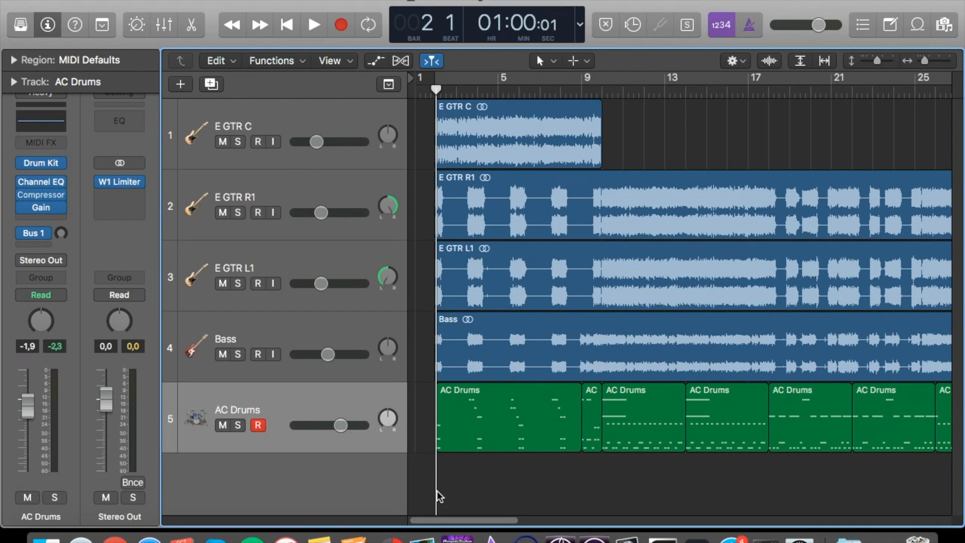
key(Return)
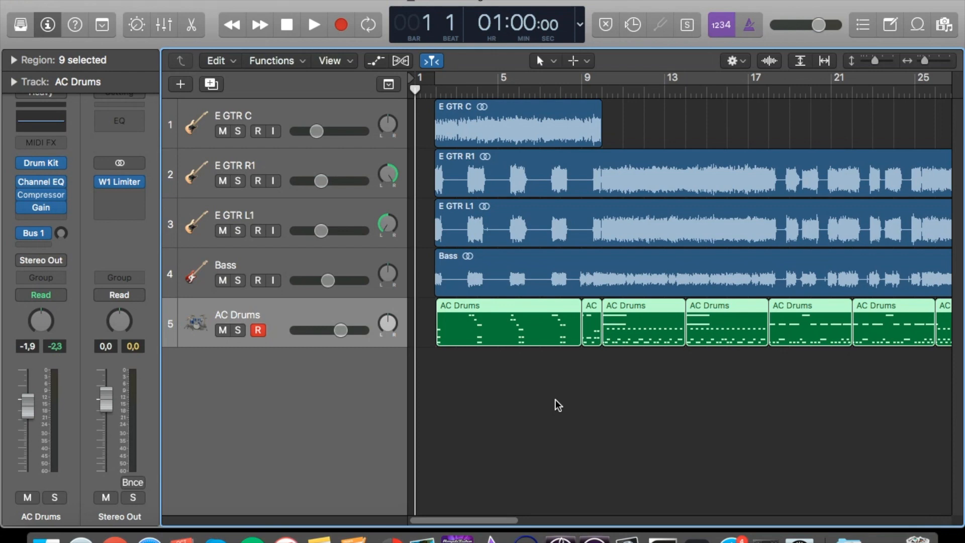
click(511, 402)
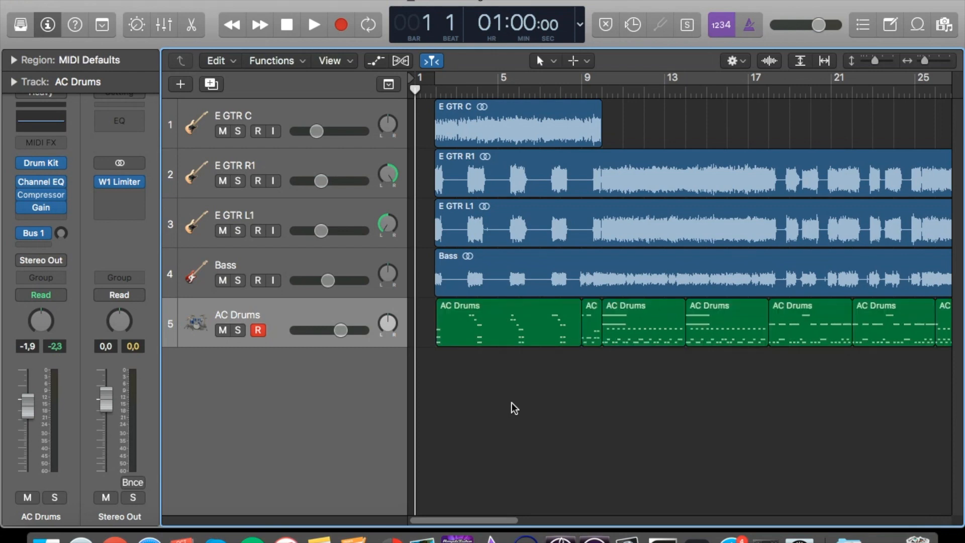
click(331, 312)
scroll(445, 357, down, 5)
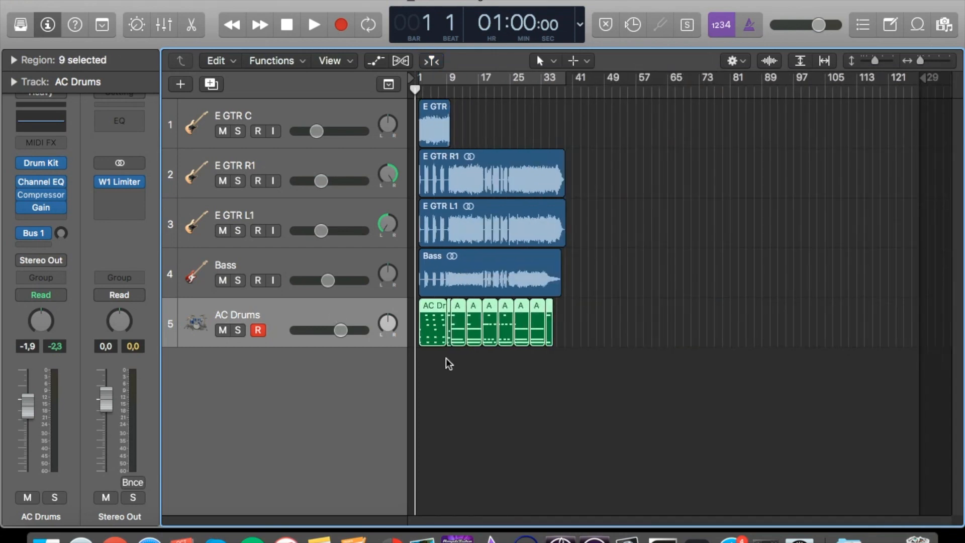
scroll(445, 357, up, 5)
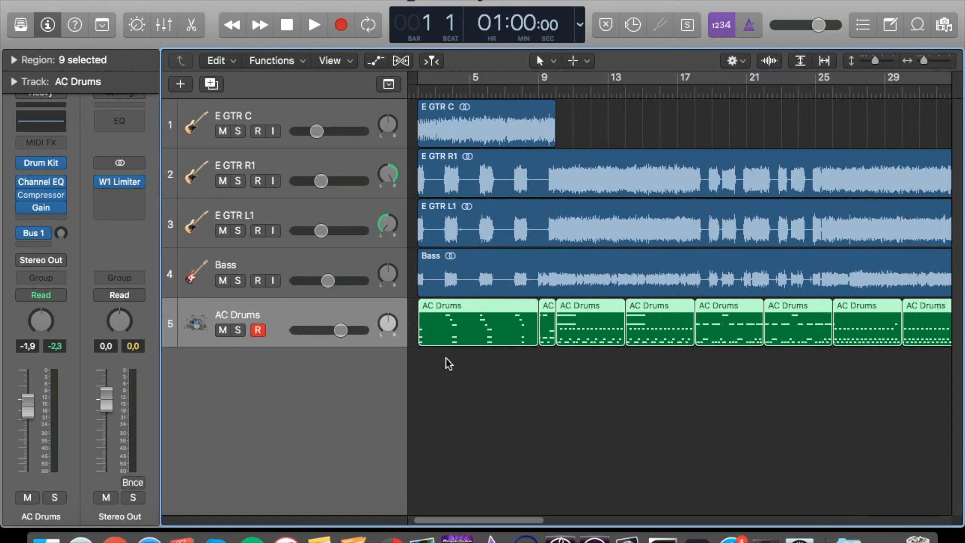
key(super+j)
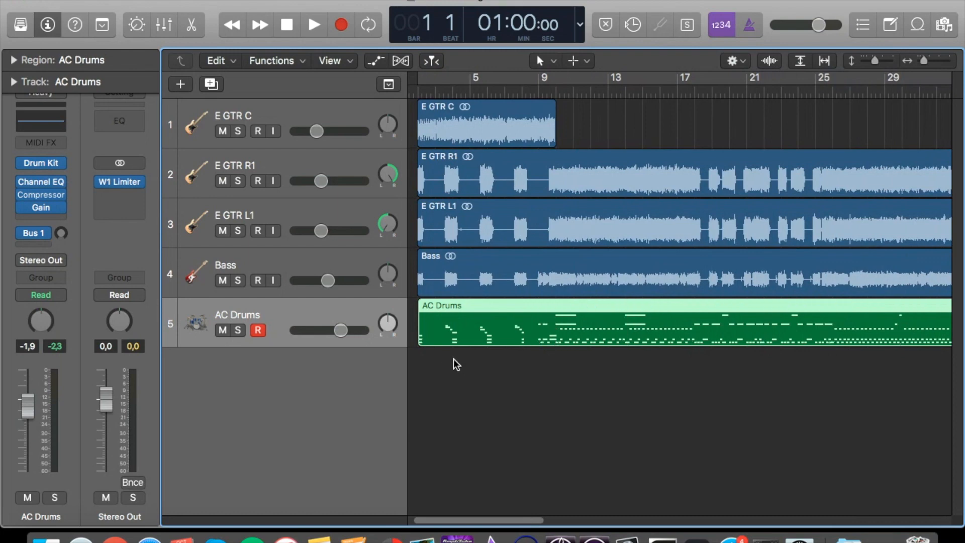
Separate the joined AC Drums region by note pitch so each drum piece gets its own track
key(space)
scroll(471, 359, down, 3)
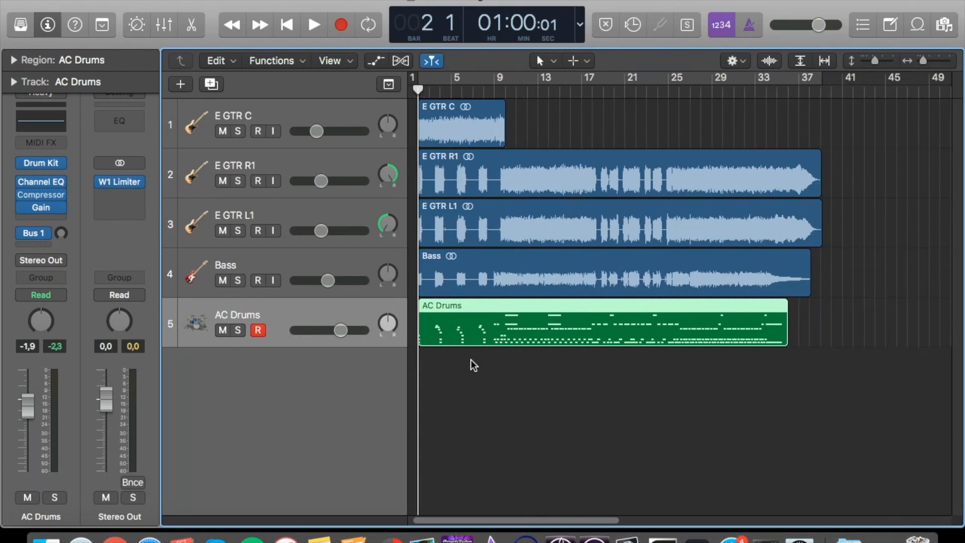
scroll(472, 360, up, 2)
scroll(471, 360, up, 3)
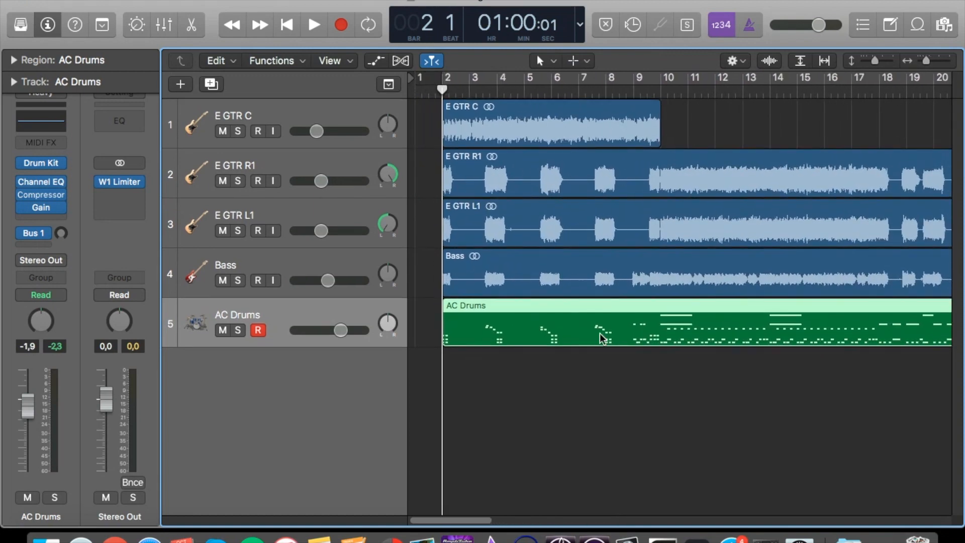
right_click(487, 307)
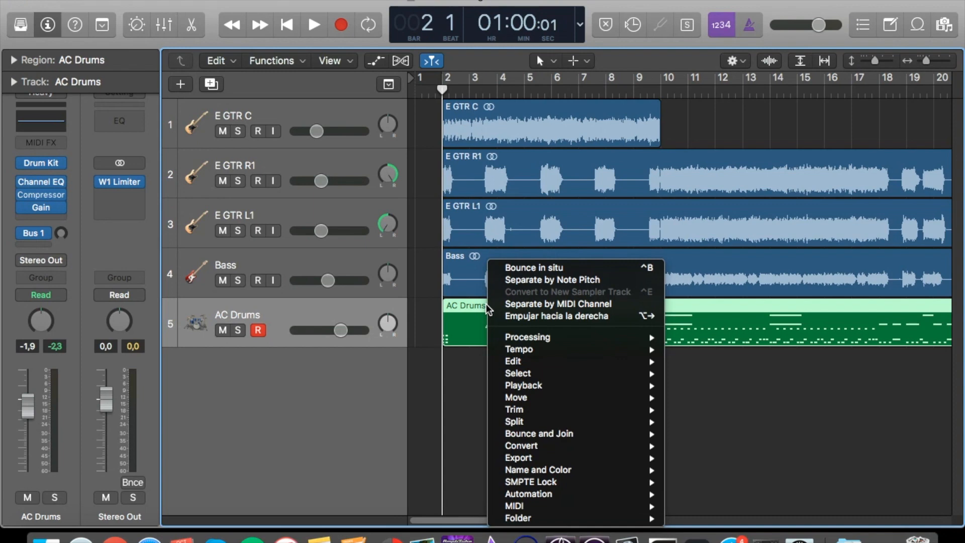
click(524, 280)
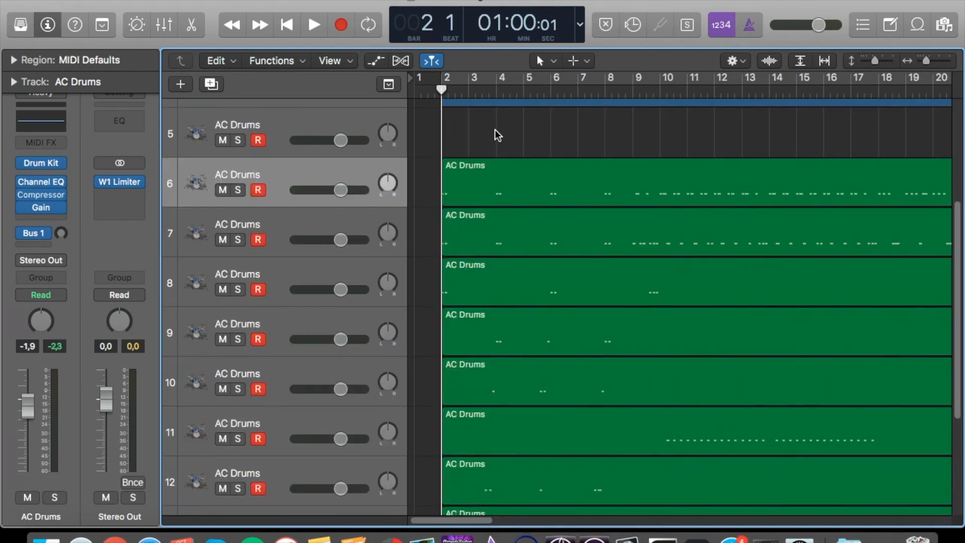
Audition a note from the region on track 6 to identify the drum, and rename that track Kick
scroll(495, 129, down, 5)
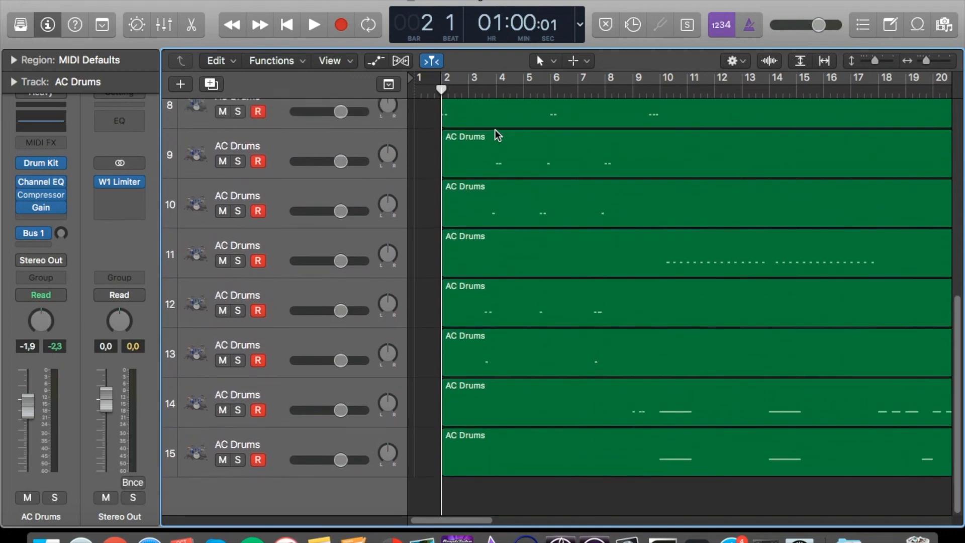
scroll(495, 130, up, 6)
click(486, 221)
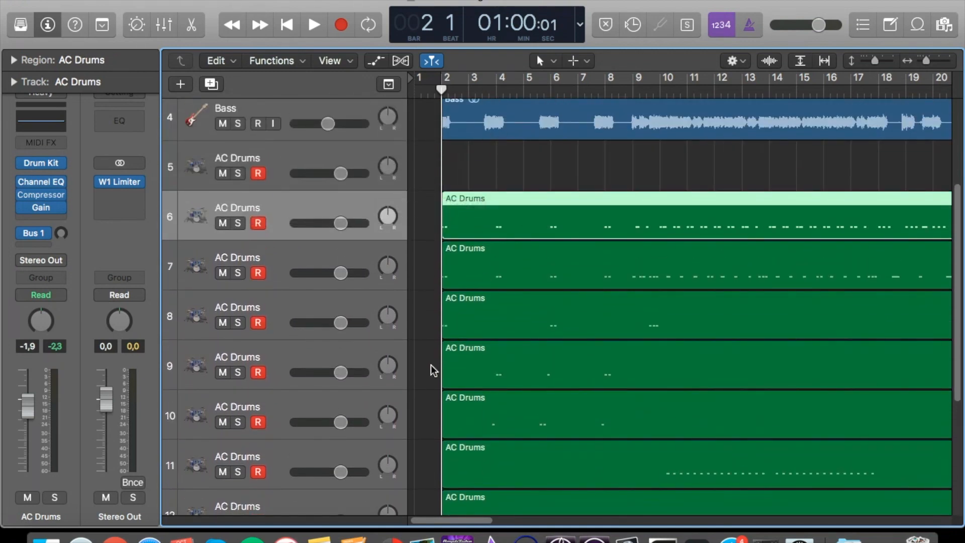
key(p)
click(686, 352)
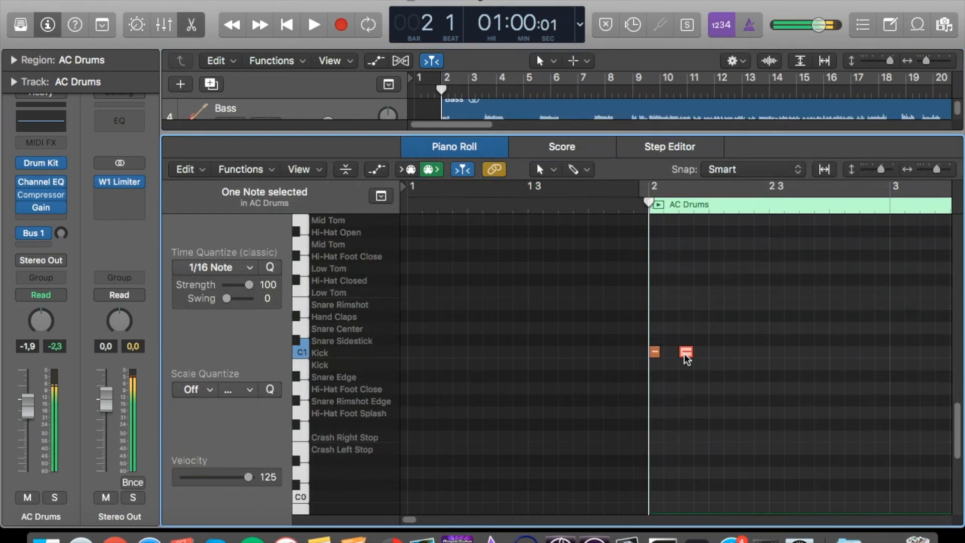
key(p)
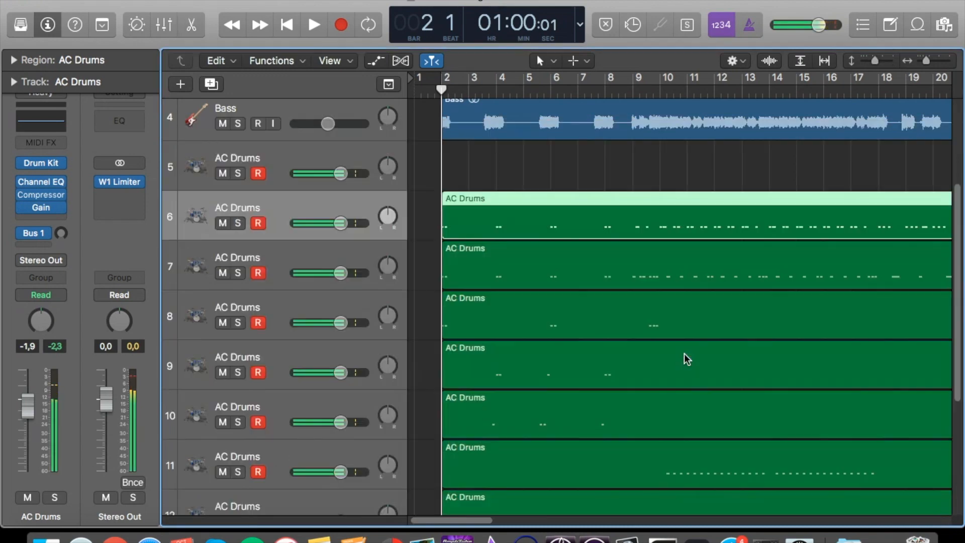
double_click(268, 206)
text(Kick)
key(Return)
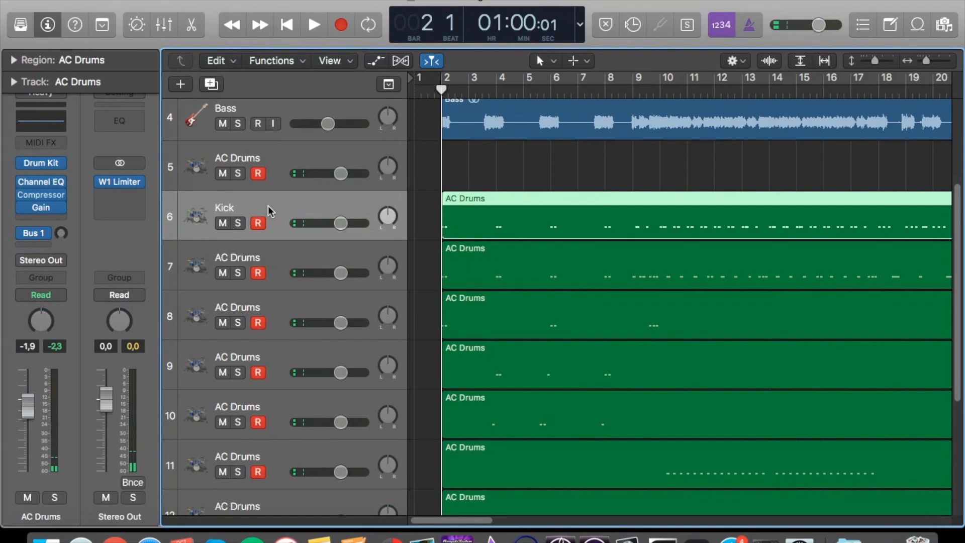
Audition a note from the region on track 7 to identify the drum, and rename that track Snare
click(413, 253)
key(p)
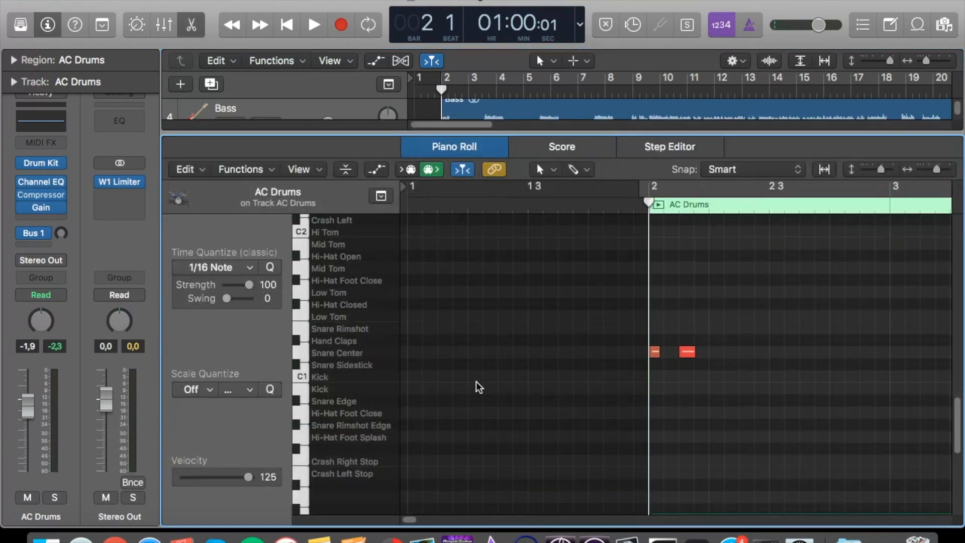
click(687, 351)
key(p)
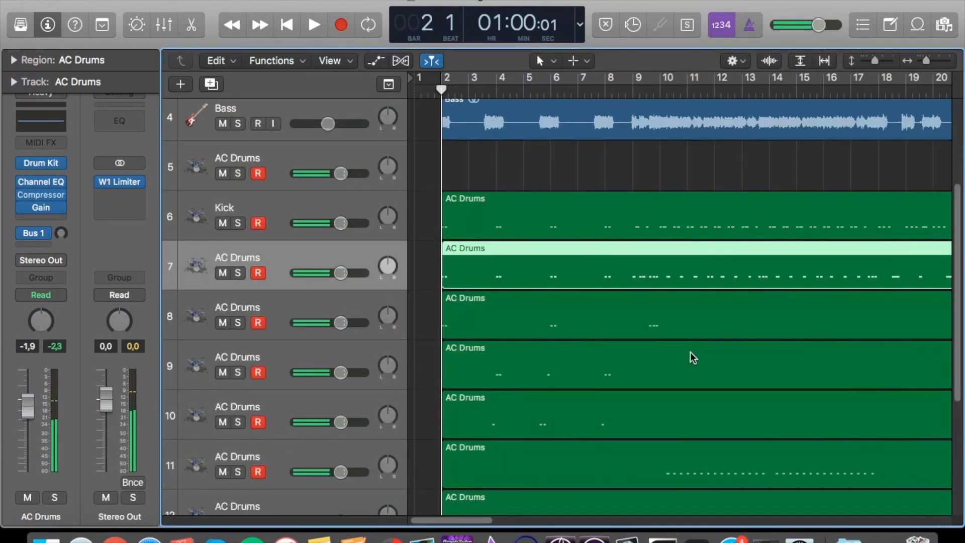
double_click(272, 257)
text(Snare)
key(Return)
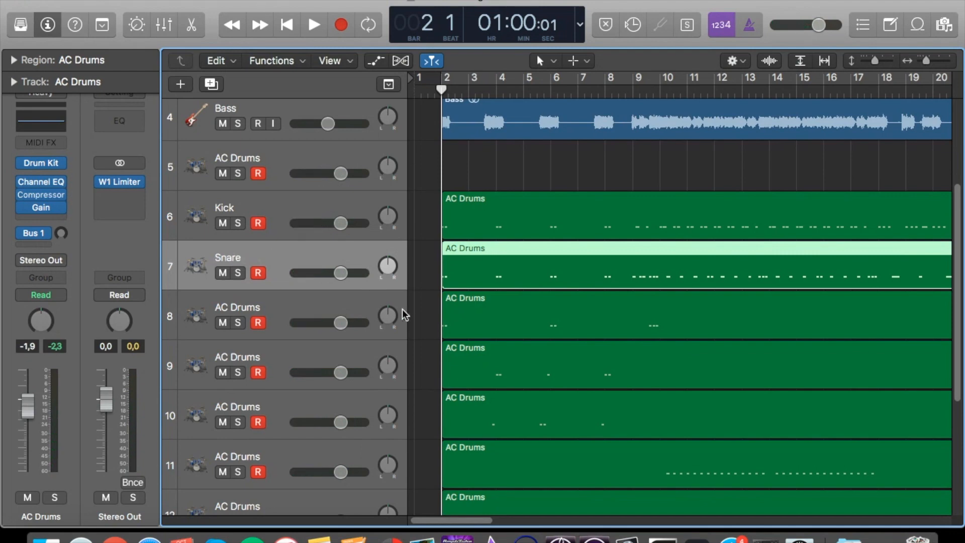
Bounce the Kick track's MIDI region in place to a new track named Kick, with the source region muted
scroll(418, 345, down, 5)
scroll(418, 345, up, 3)
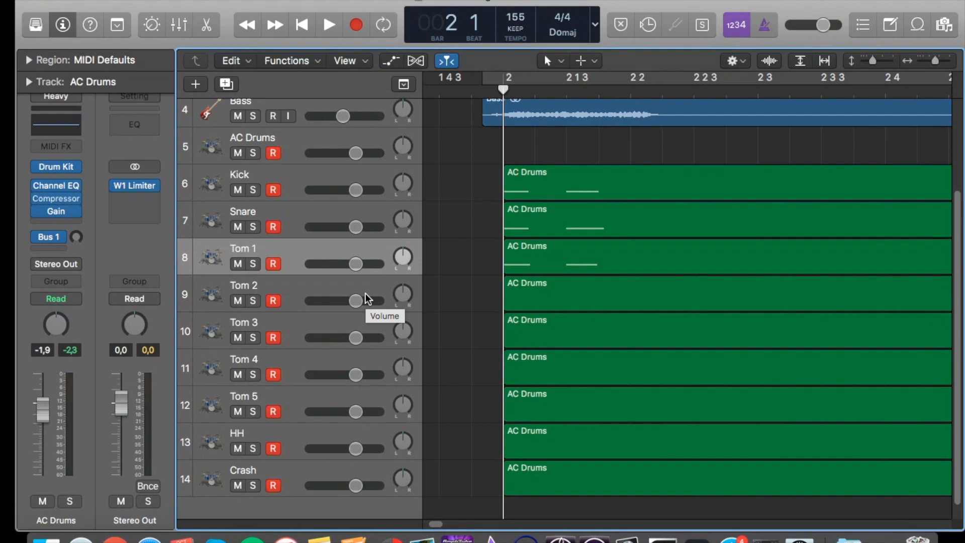
click(310, 177)
click(467, 211)
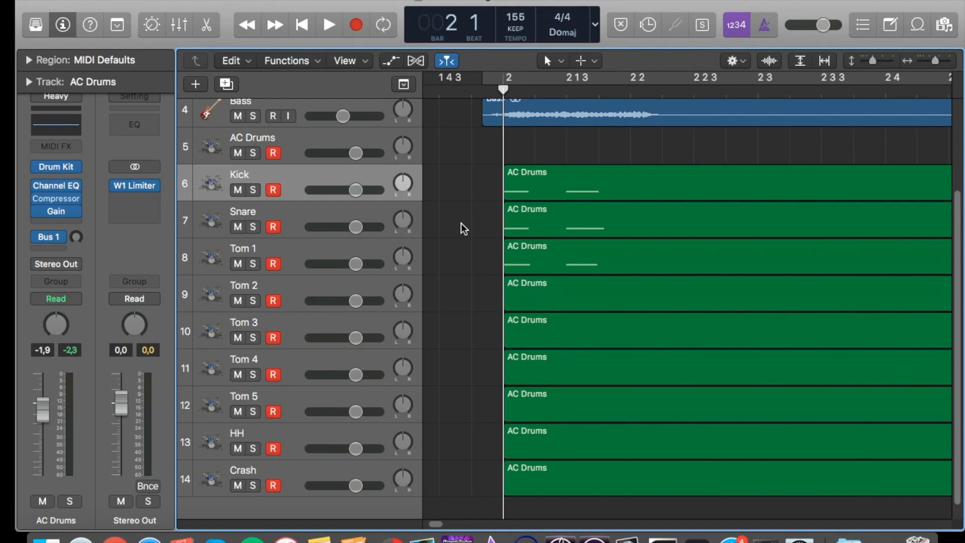
scroll(505, 200, down, 2)
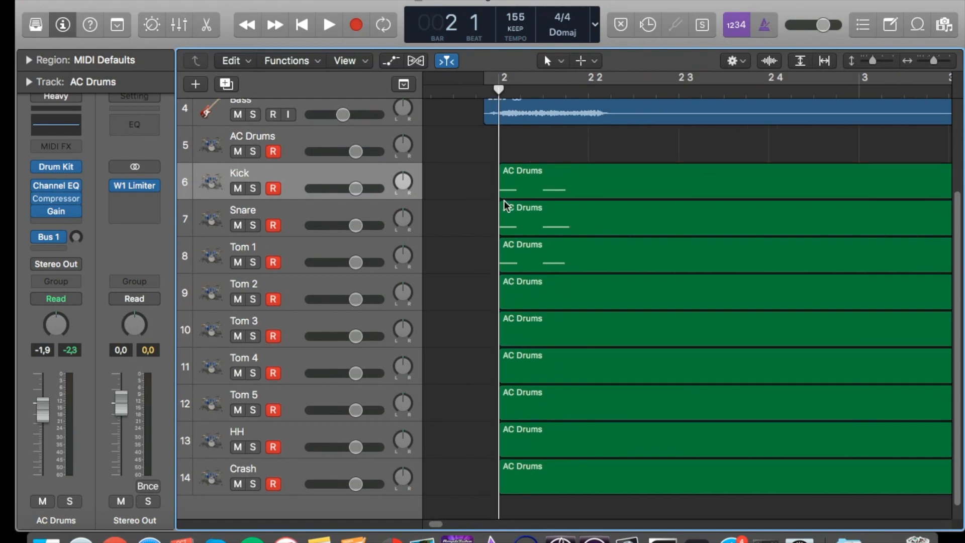
click(529, 174)
right_click(562, 174)
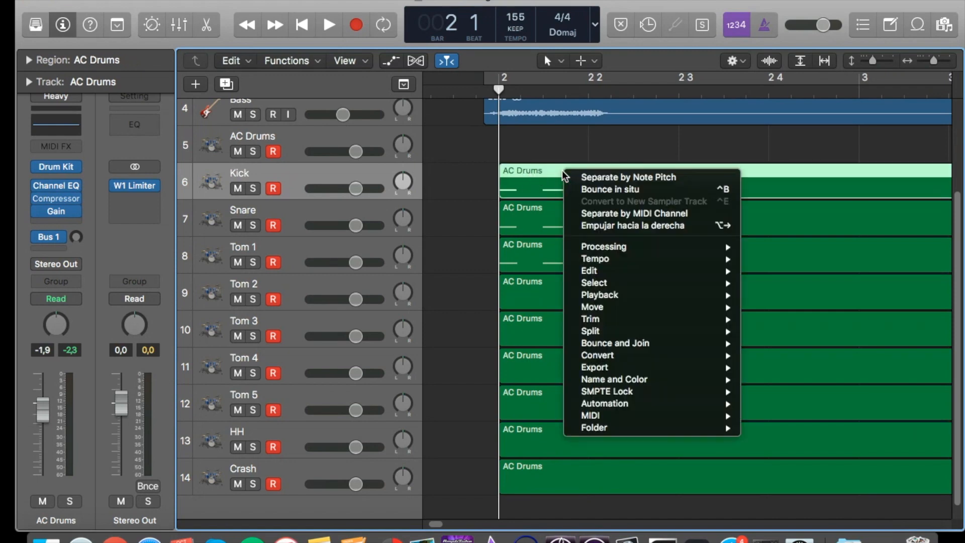
click(573, 188)
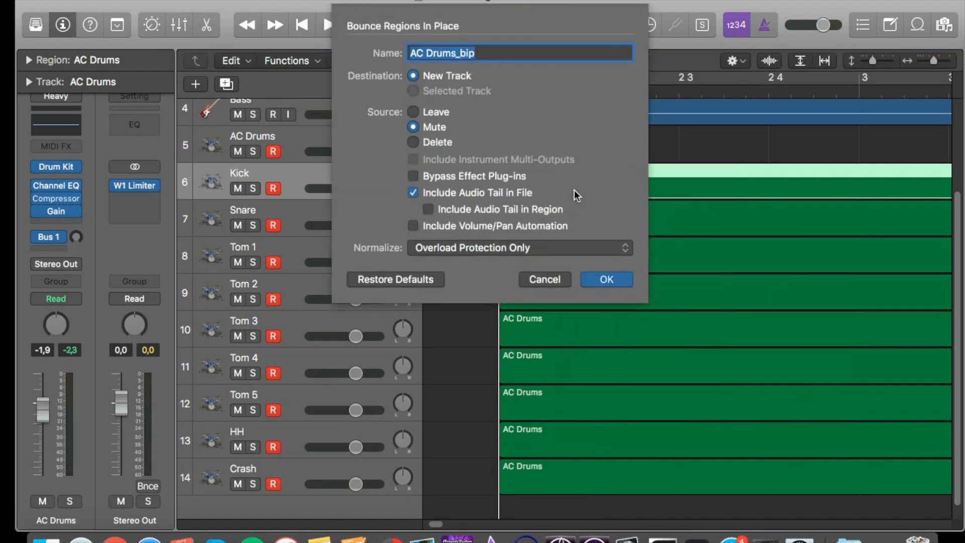
key(Right)
triple_click(457, 53)
text(Kic)
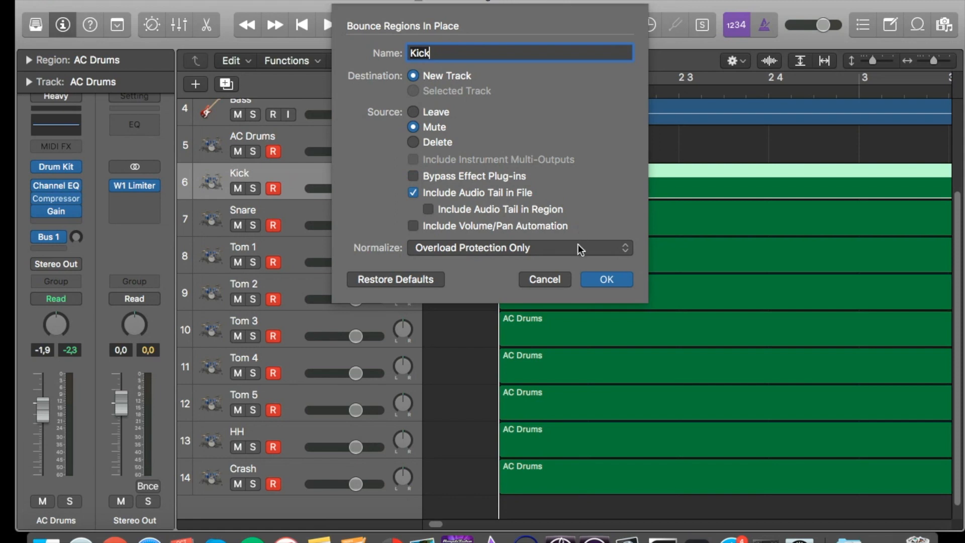
click(603, 278)
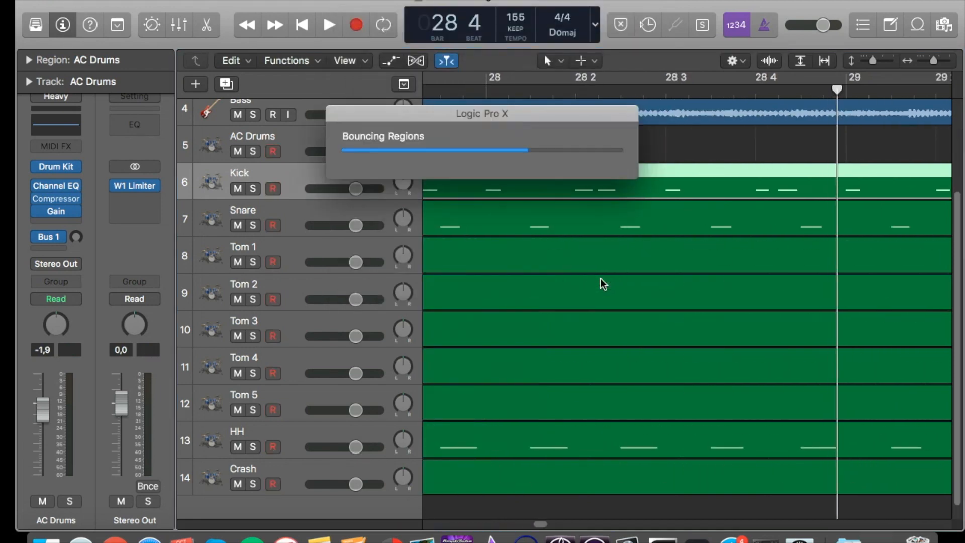
Examine the bounced Kick audio waveform up close at the start of bar 2
scroll(457, 264, left, 4)
scroll(456, 263, right, 2)
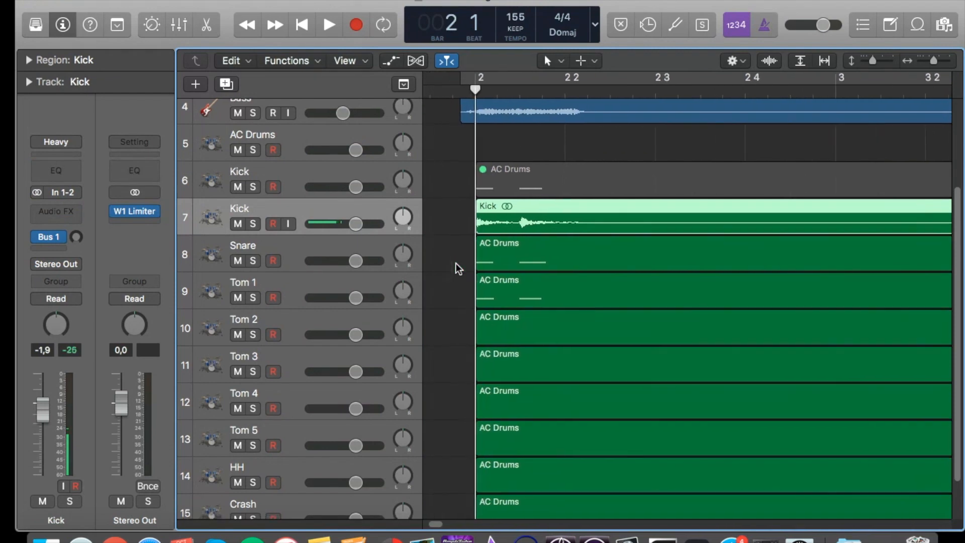
key(super+Down)
key(super+Down)
key(super+Down)
key(super+Down)
key(super+Down)
key(super+Down)
key(super+Right)
key(super+Right)
key(super+Right)
key(super+Right)
key(super+Right)
key(super+Right)
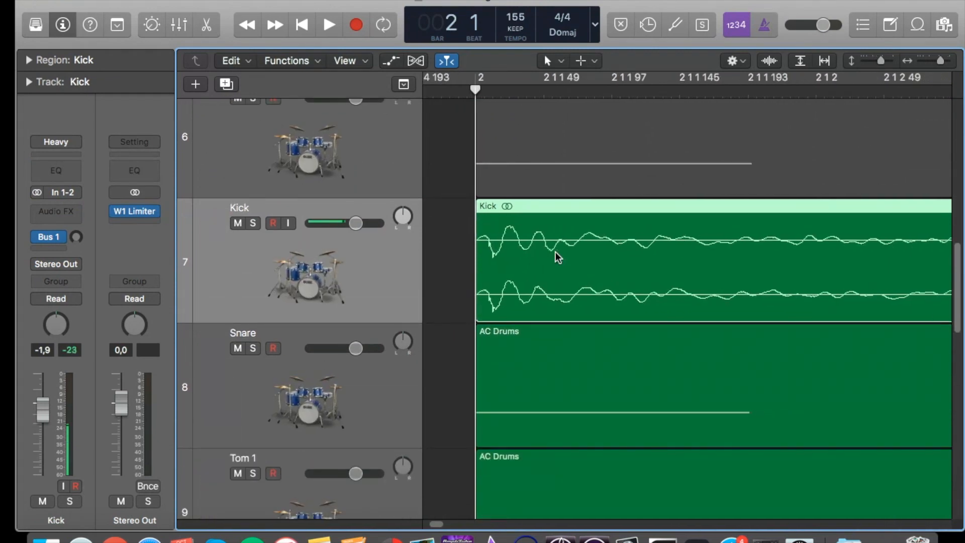
key(super+Left)
key(super+Left)
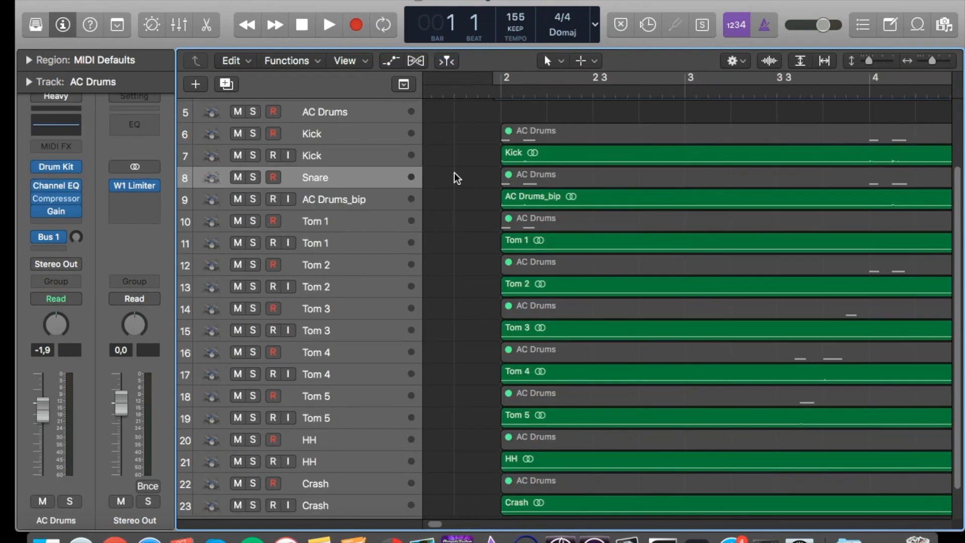
Group the Snare, Tom 1 to Tom 5, HH and Crash MIDI tracks directly beneath the Kick MIDI track, above the bounced audio tracks
drag(360, 174, 362, 153)
drag(351, 221, 349, 169)
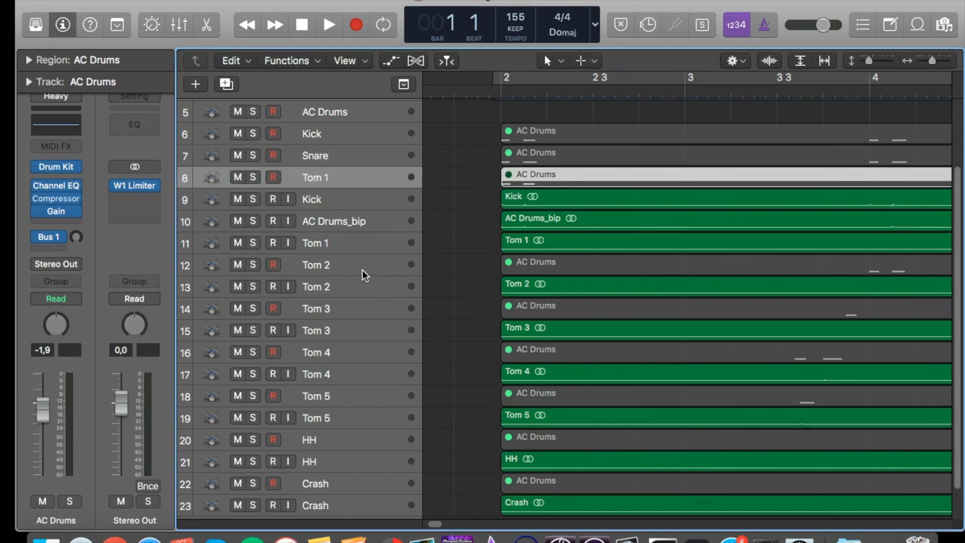
drag(364, 270, 364, 200)
drag(382, 308, 382, 222)
drag(381, 353, 381, 243)
drag(370, 396, 369, 265)
drag(374, 440, 374, 287)
drag(376, 483, 377, 308)
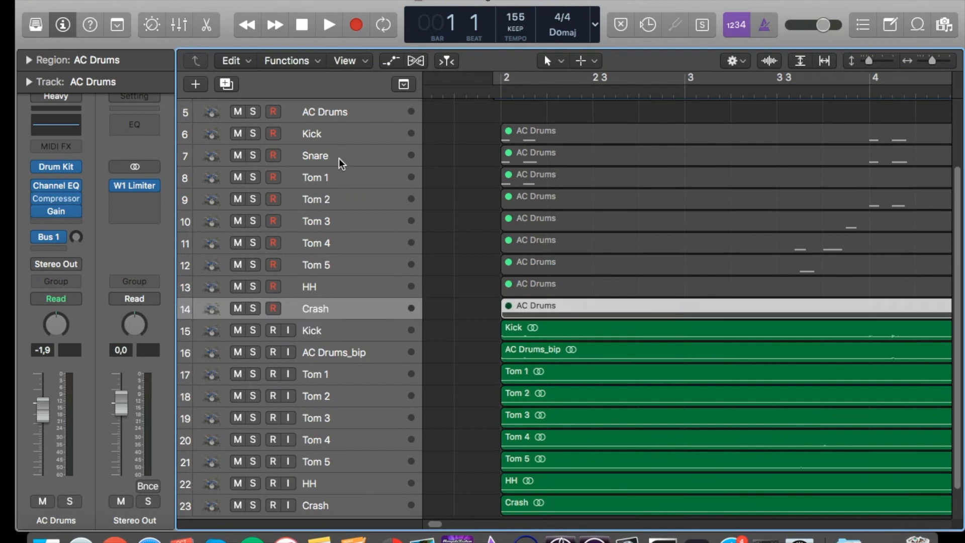
Hide the nine separated MIDI drum tracks, Kick to Crash (tracks 6 to 14), from the arrangement
shift+click(337, 129)
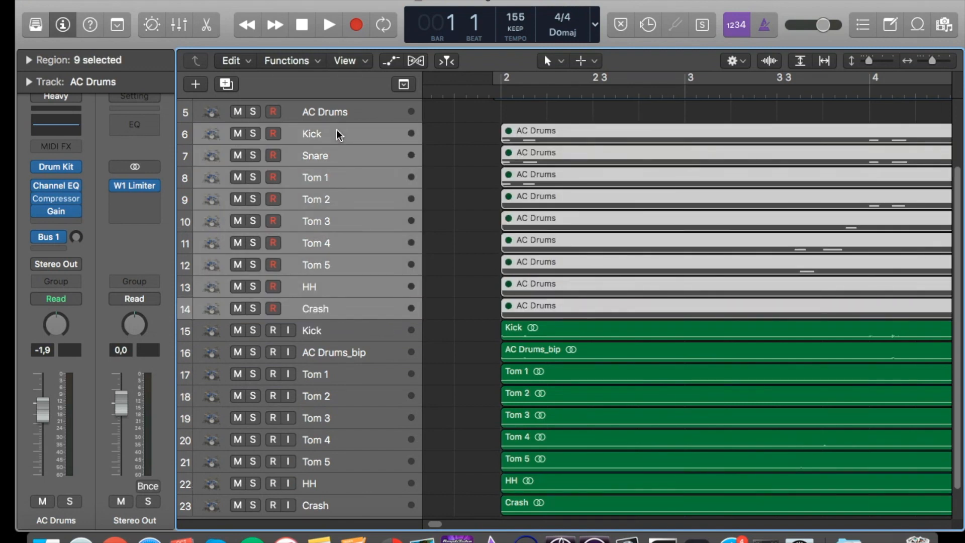
key(h)
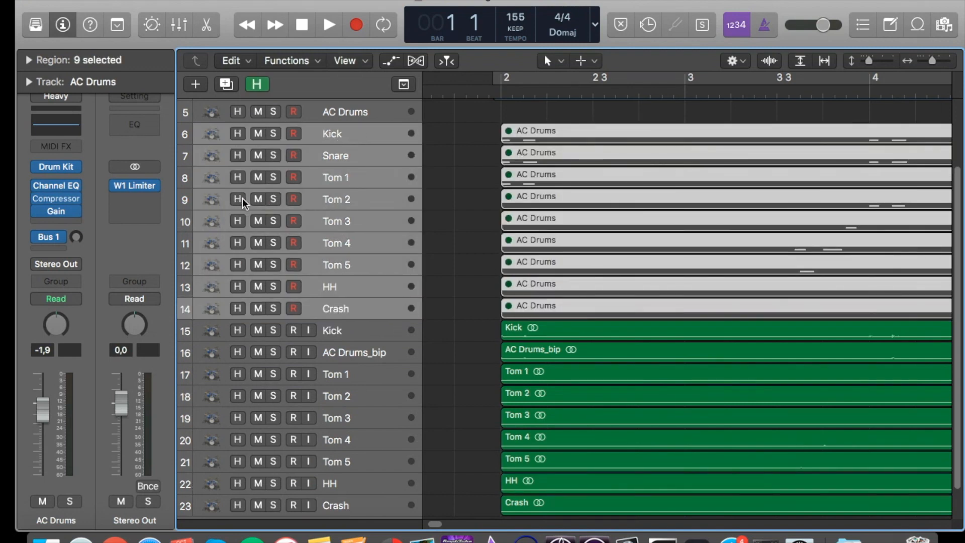
click(236, 134)
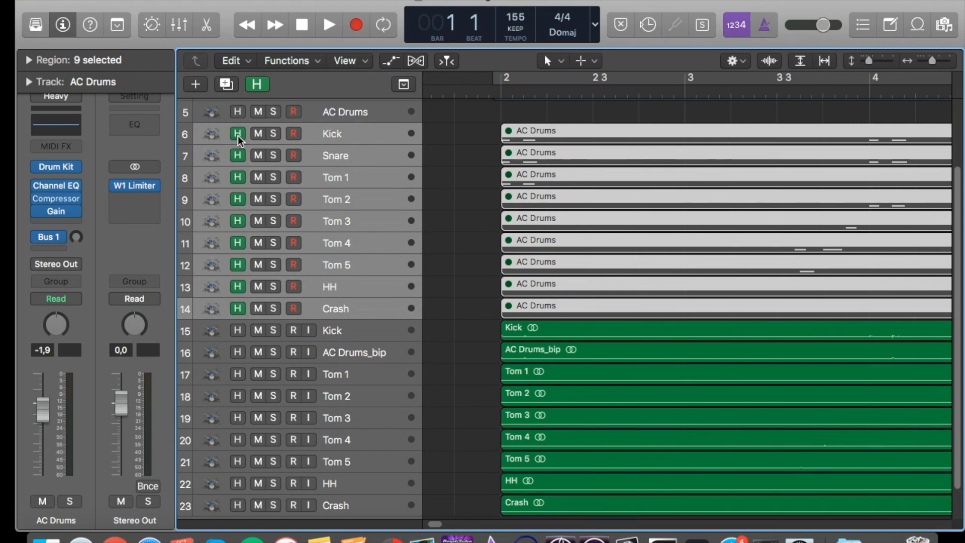
key(h)
click(454, 252)
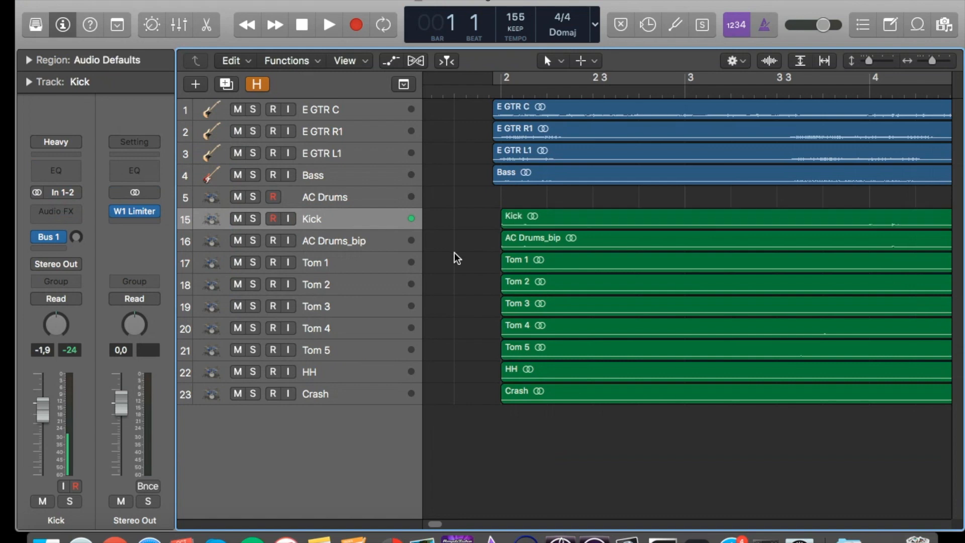
Examine the bounced drum audio waveforms up close around the start of bar 2
click(499, 91)
key(super+Down)
key(super+Down)
key(super+Down)
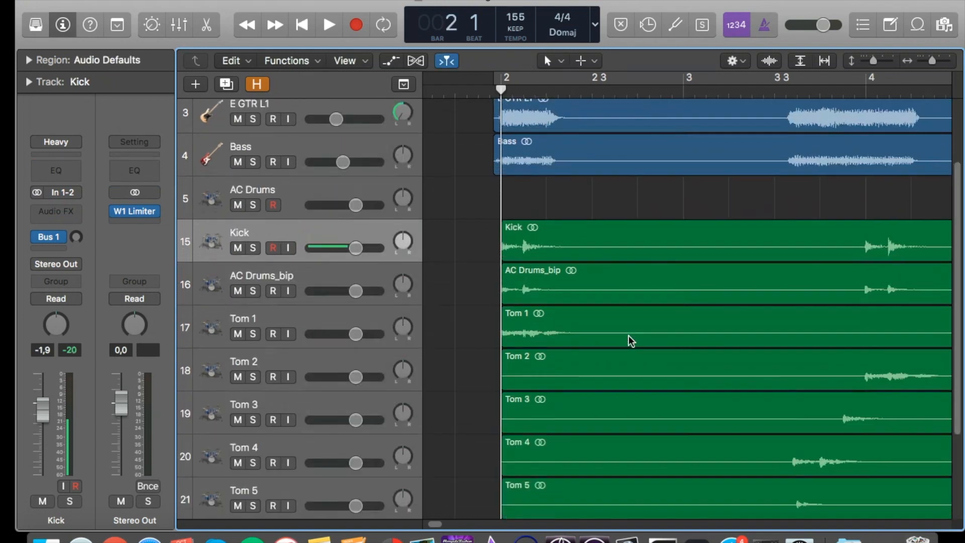
scroll(628, 335, down, 5)
key(super+Right)
key(super+Right)
key(super+Right)
key(super+Right)
key(super+Right)
key(super+Right)
key(super+Left)
key(super+Left)
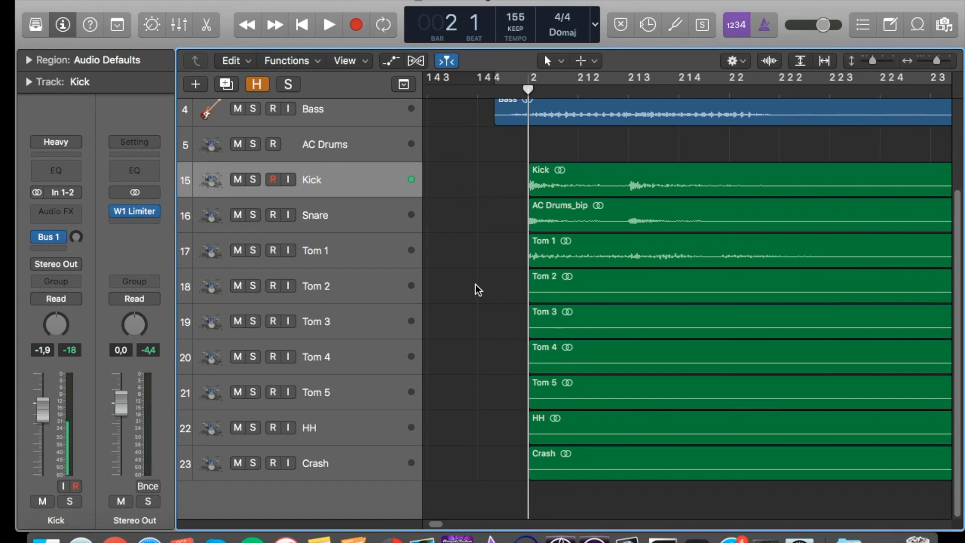
Create a duplicate of the bounced Kick track and copy the Kick audio region onto it
key(super+d)
drag(548, 191, 551, 216)
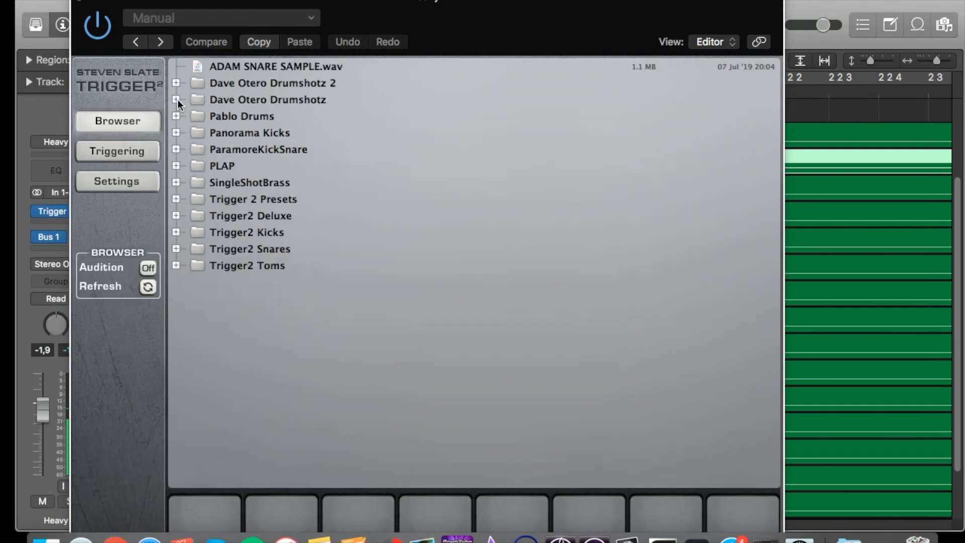
Browse the kick samples in the Dave Otero Drumshotz folder in Trigger 2, from GUT Kick to WOLF Kick
click(175, 99)
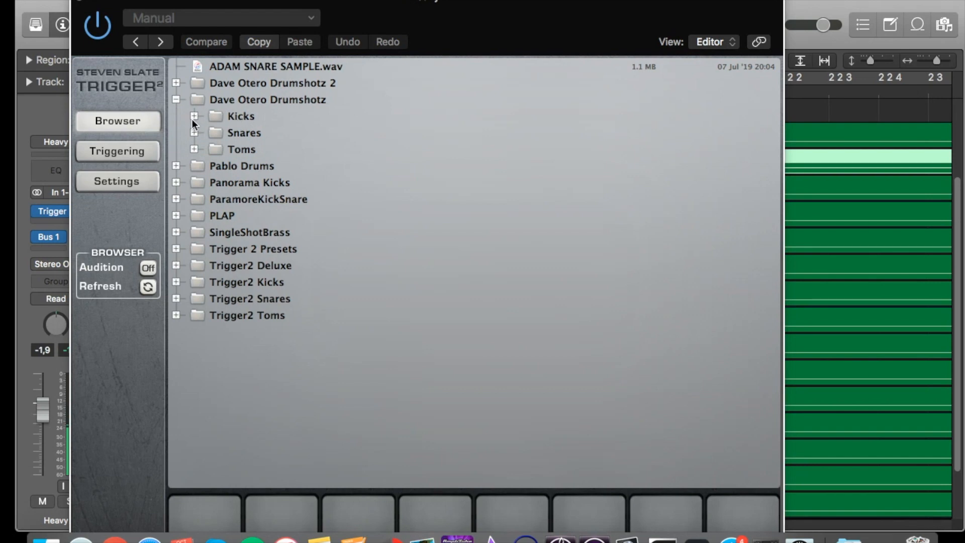
click(193, 116)
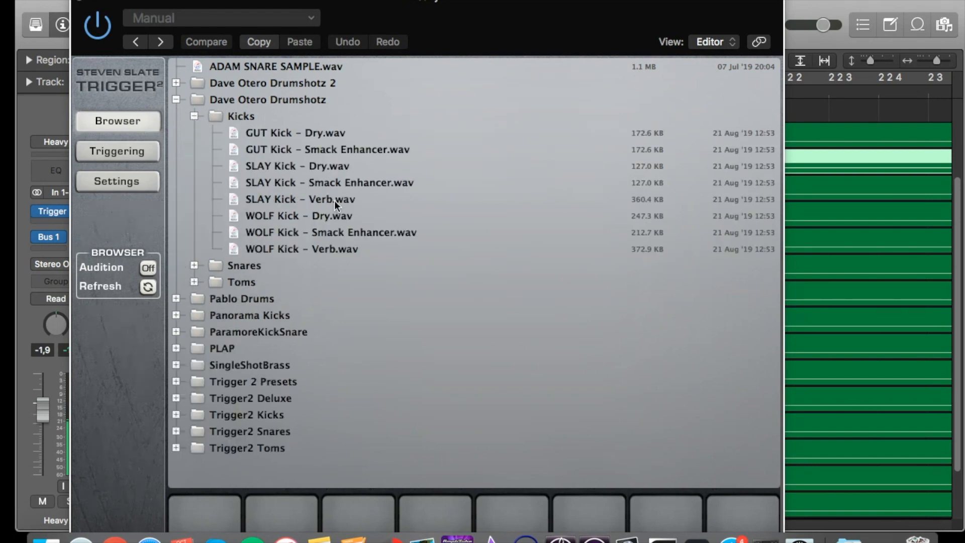
click(295, 131)
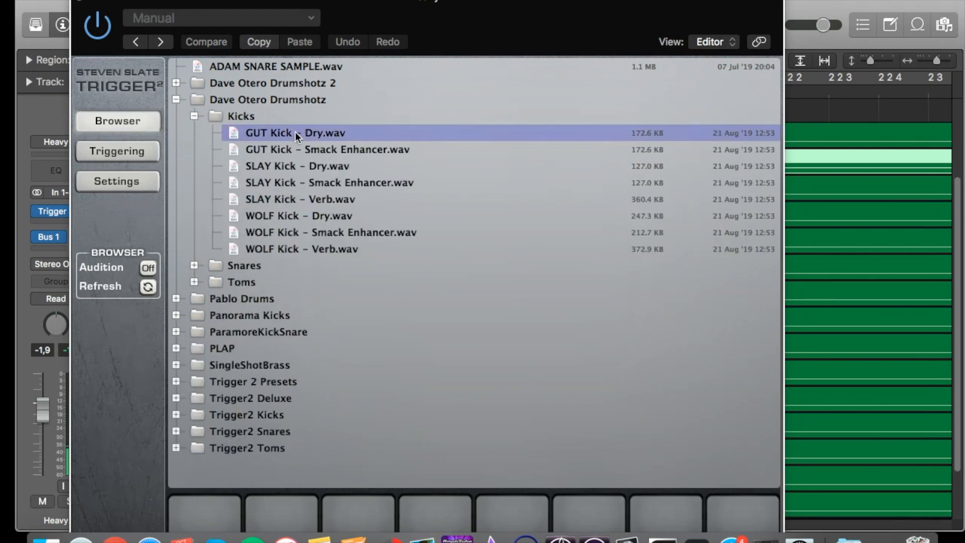
click(328, 149)
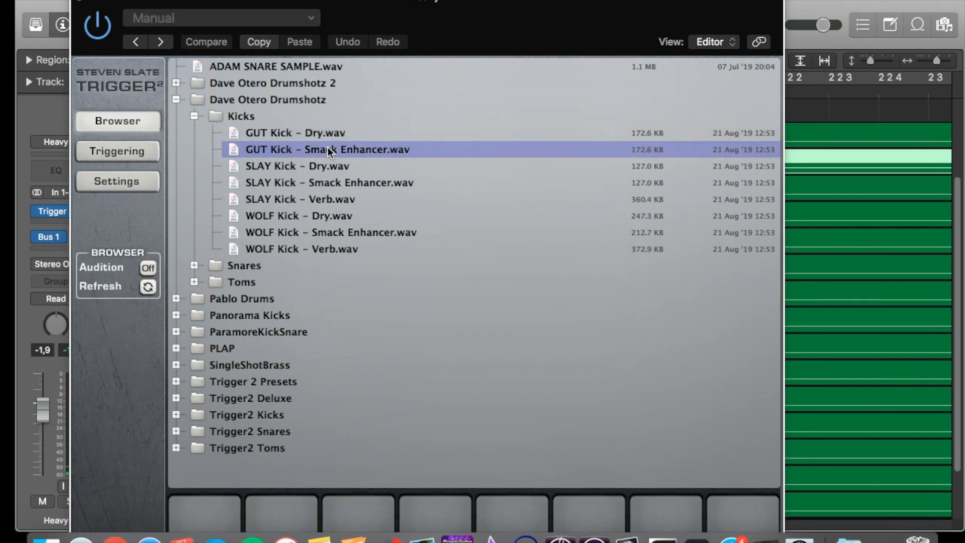
click(331, 166)
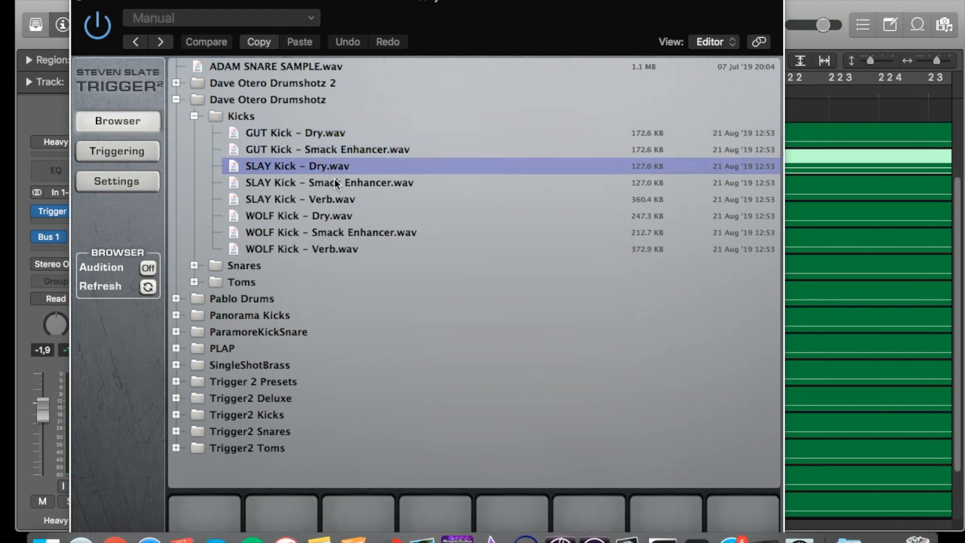
click(334, 181)
click(340, 201)
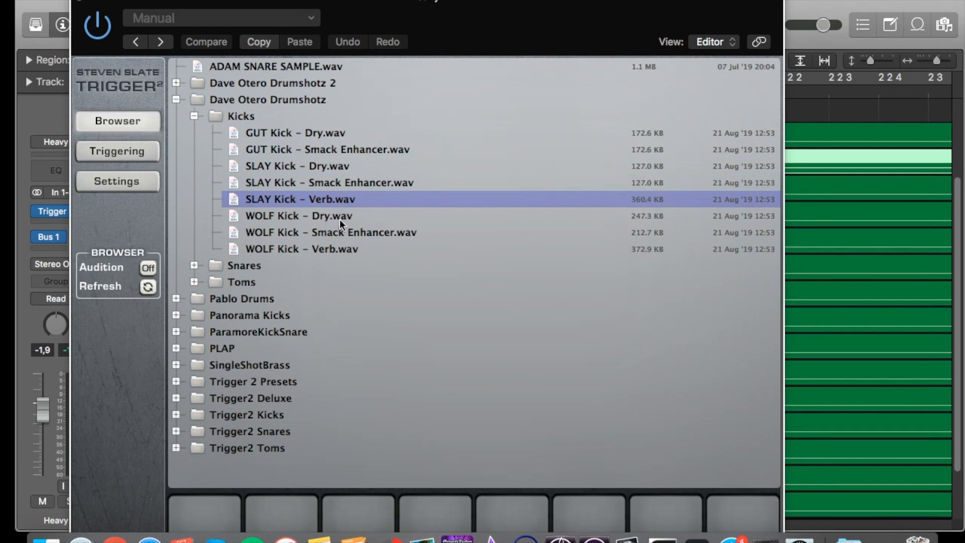
click(340, 226)
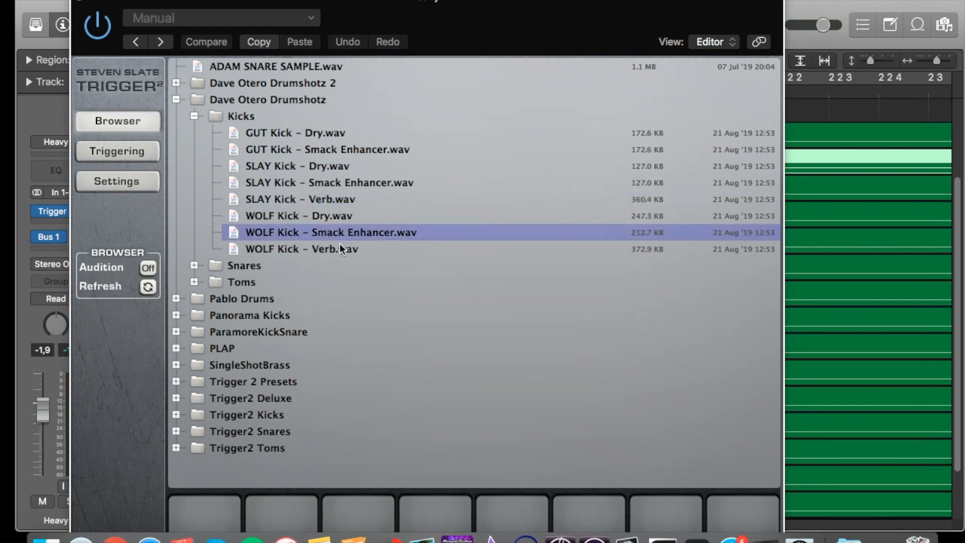
click(339, 244)
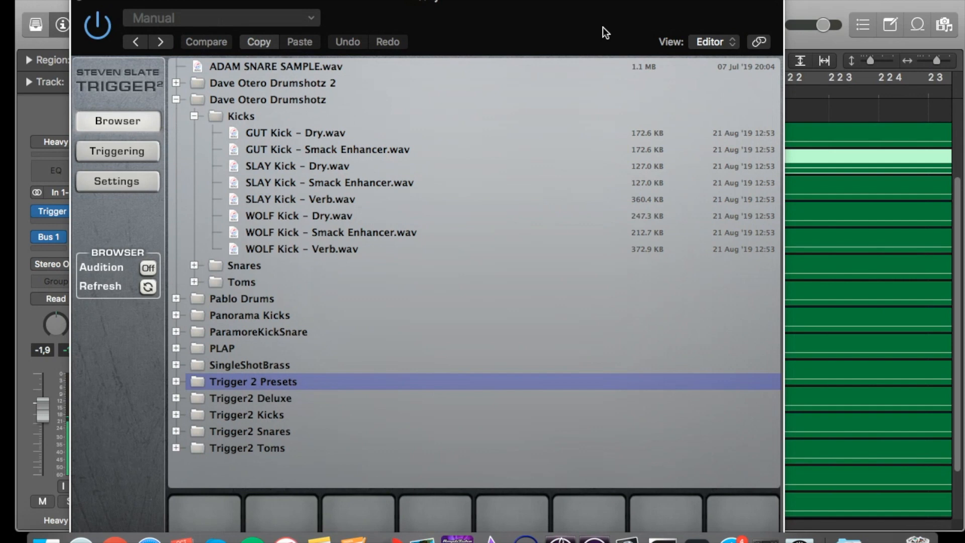
Load SLAY Kick - Dry.wav, WOLF Kick - Smack Enhancer.wav and WOLF Kick - Verb.wav into the first three Trigger 2 sample slots
mouse_move(434, 4)
mouse_down()
mouse_move(486, 6)
mouse_move(449, 2)
mouse_up()
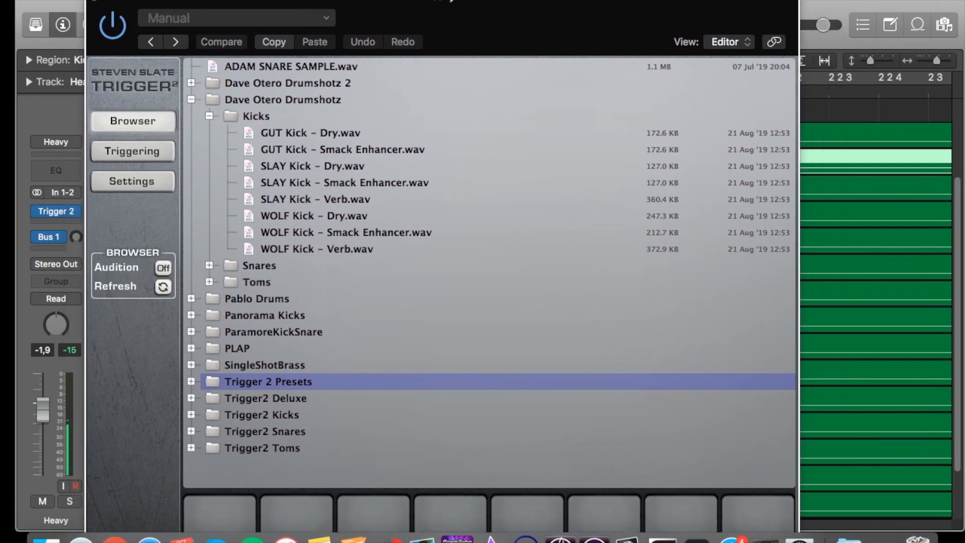
double_click(448, 1)
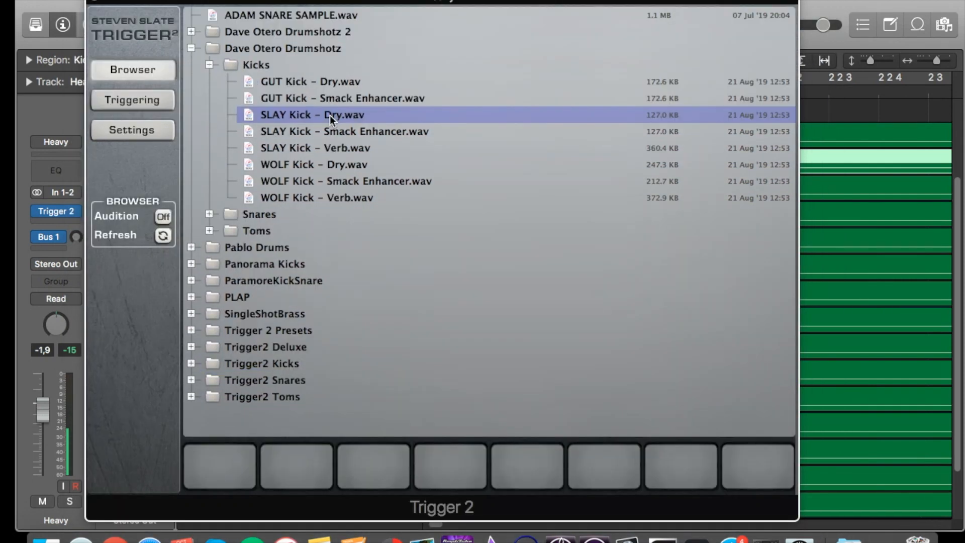
drag(329, 115, 237, 467)
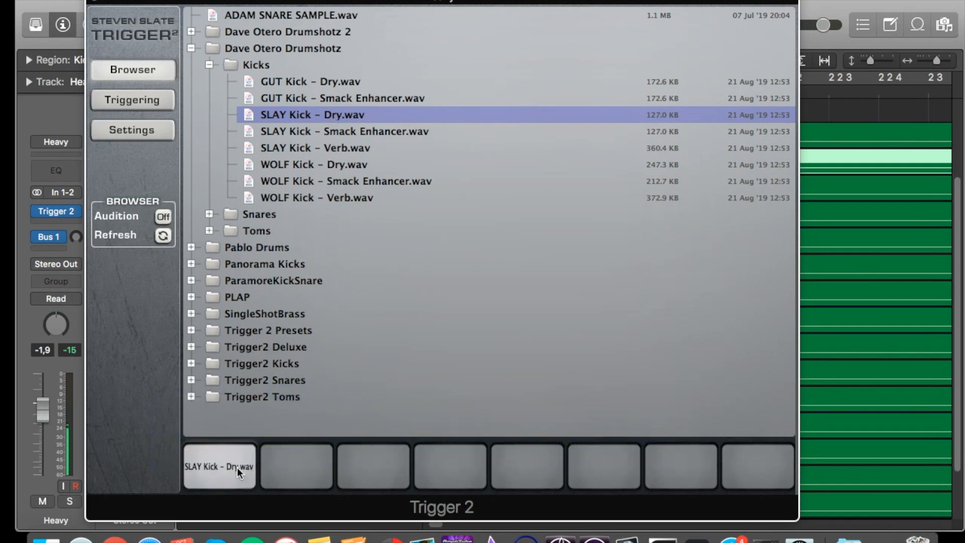
click(344, 130)
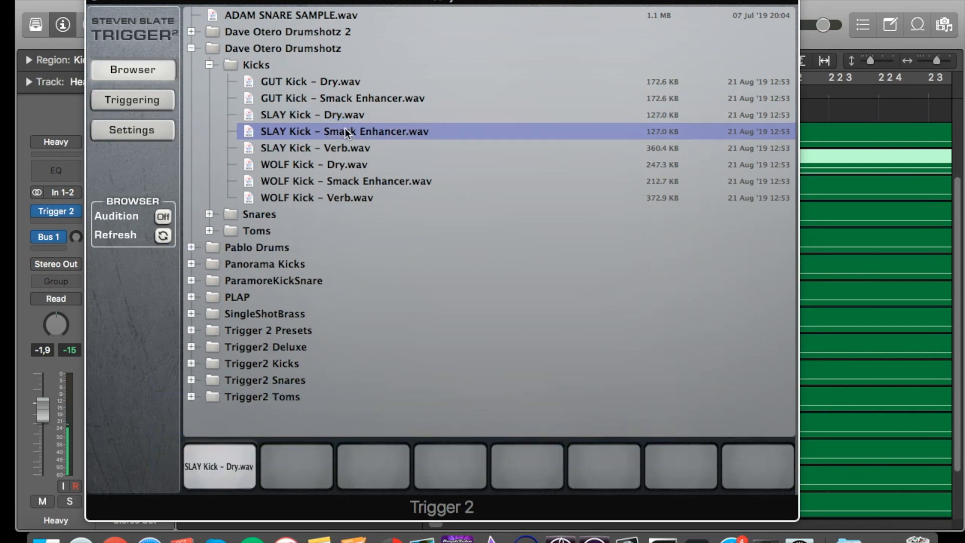
click(349, 181)
drag(375, 182, 314, 465)
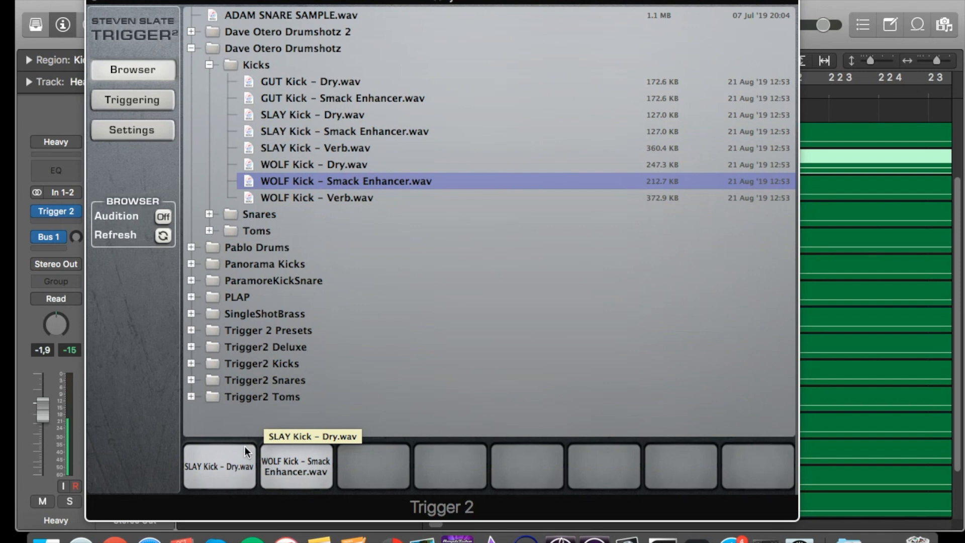
click(327, 197)
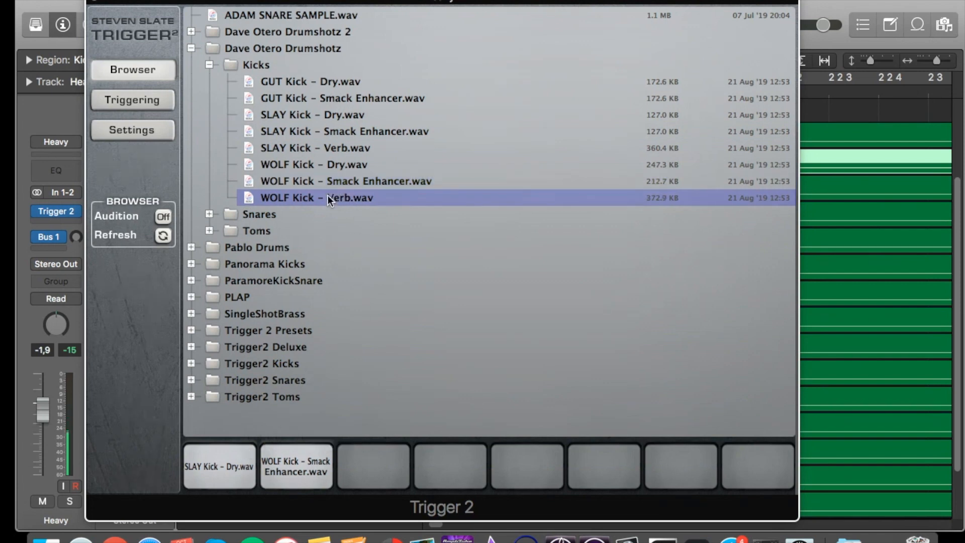
drag(322, 195, 336, 467)
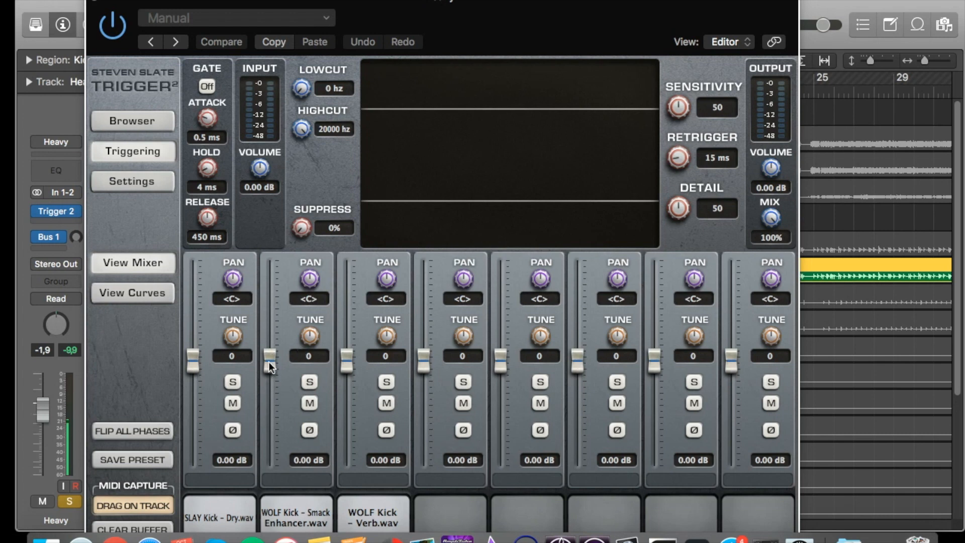
Lower the WOLF Kick Smack Enhancer level to about -5 dB and the Verb level to about -4 dB, auditioning the blend
mouse_move(271, 371)
mouse_down()
mouse_move(268, 392)
mouse_move(270, 380)
mouse_up()
drag(348, 360, 345, 377)
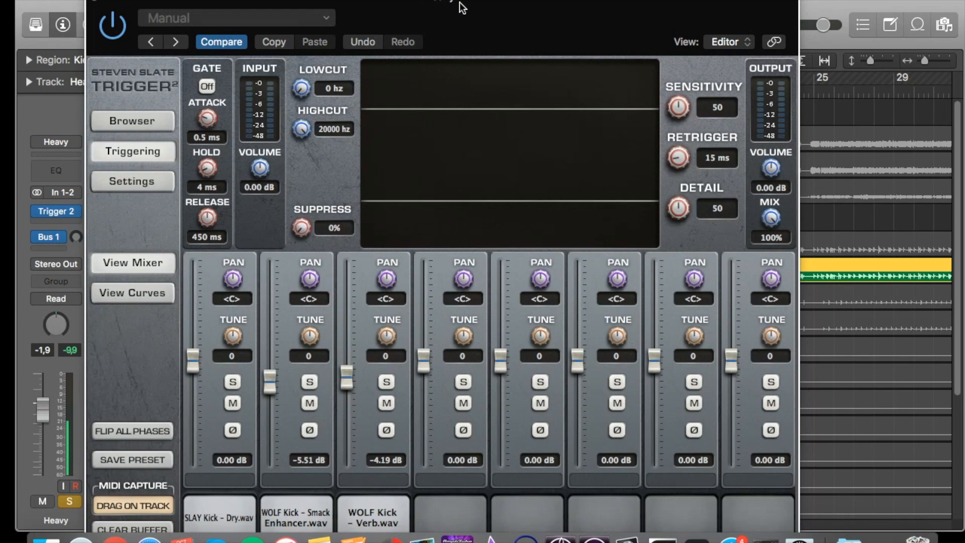
key(space)
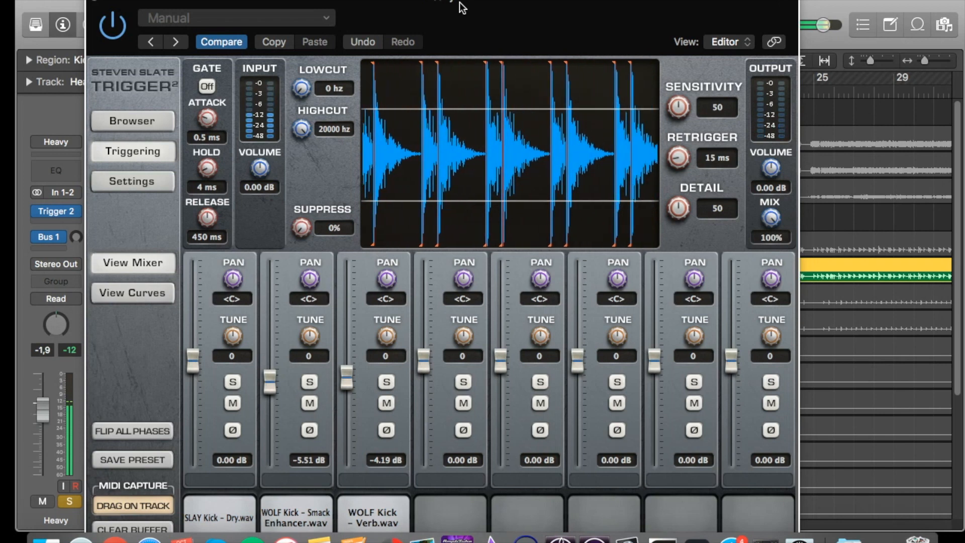
key(space)
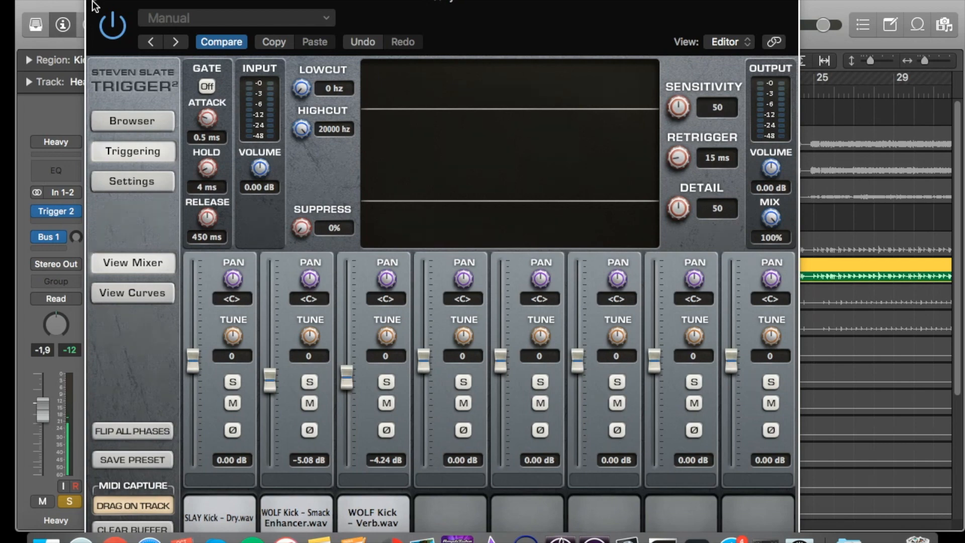
click(94, 5)
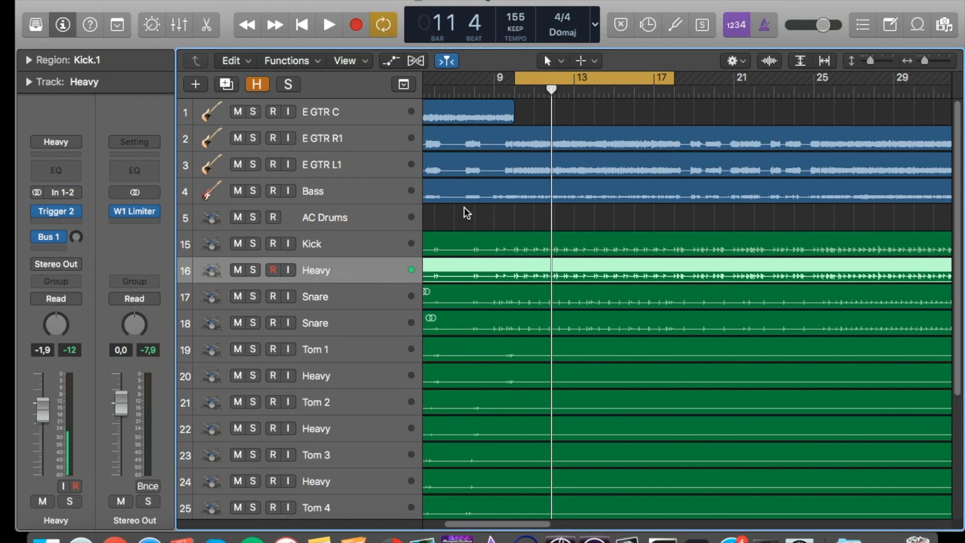
Mute the original bounced Kick track and rename the Heavy track below it Kick Samples
key(Up)
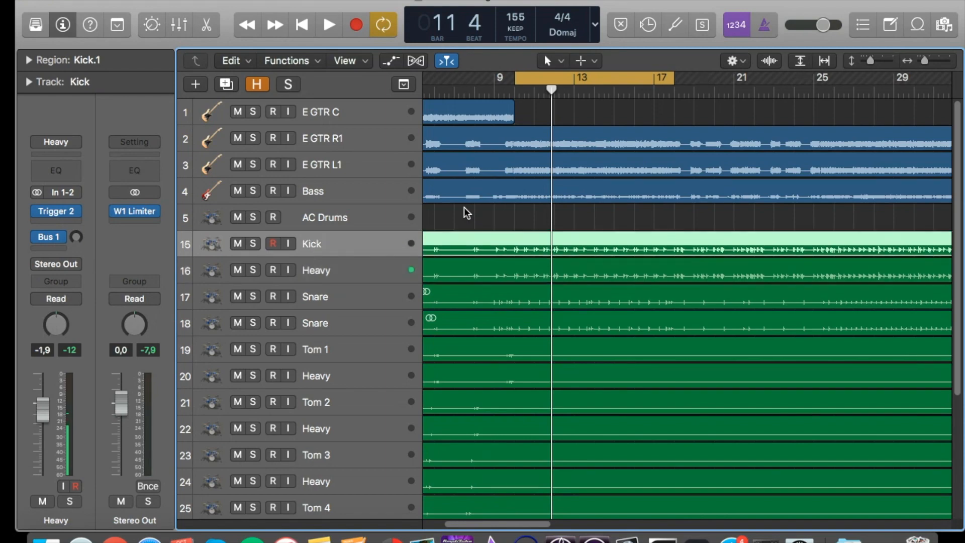
scroll(629, 324, up, 3)
scroll(629, 324, up, 4)
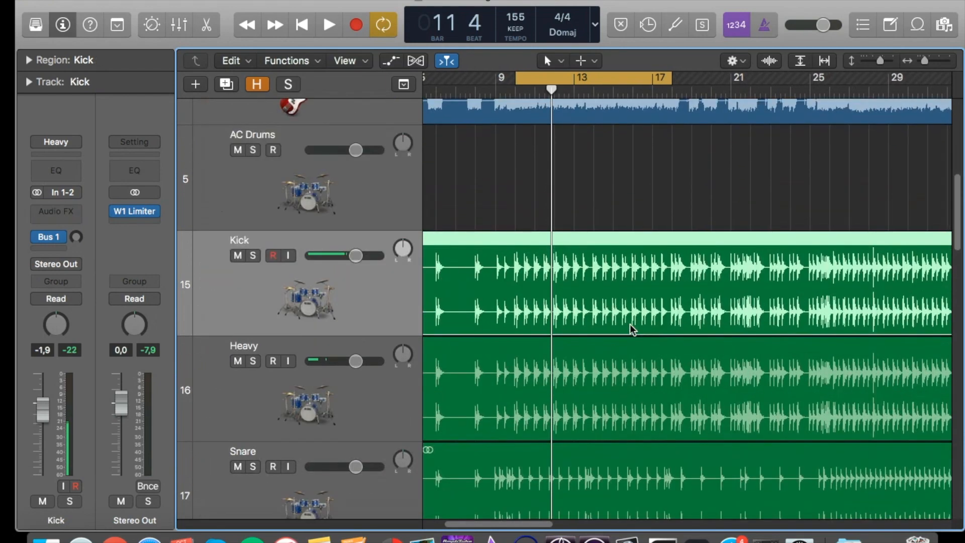
click(352, 415)
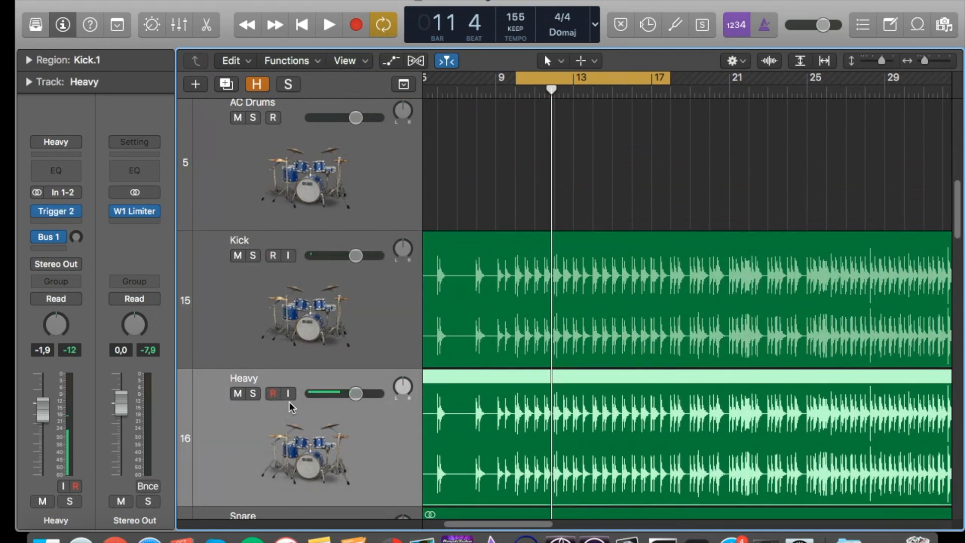
click(237, 255)
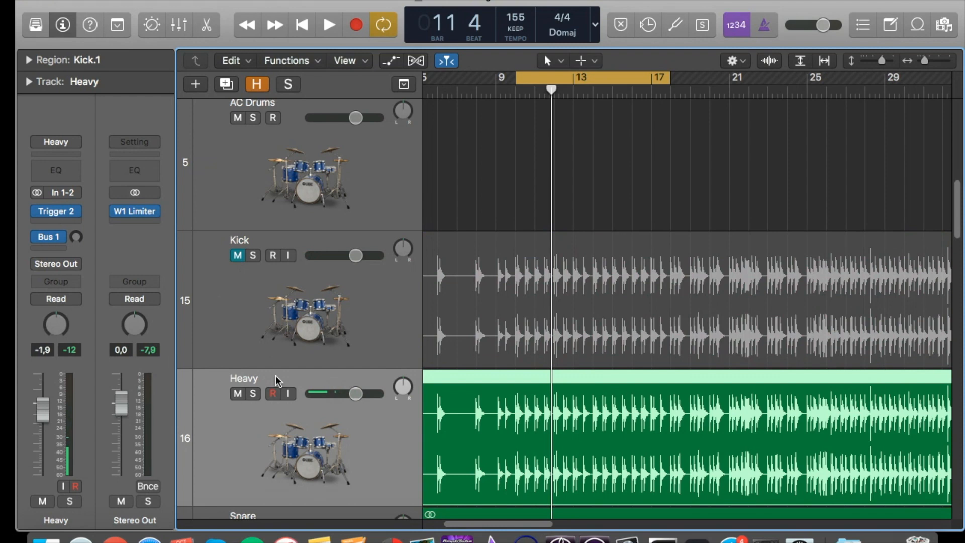
double_click(276, 376)
text(Kick Samples)
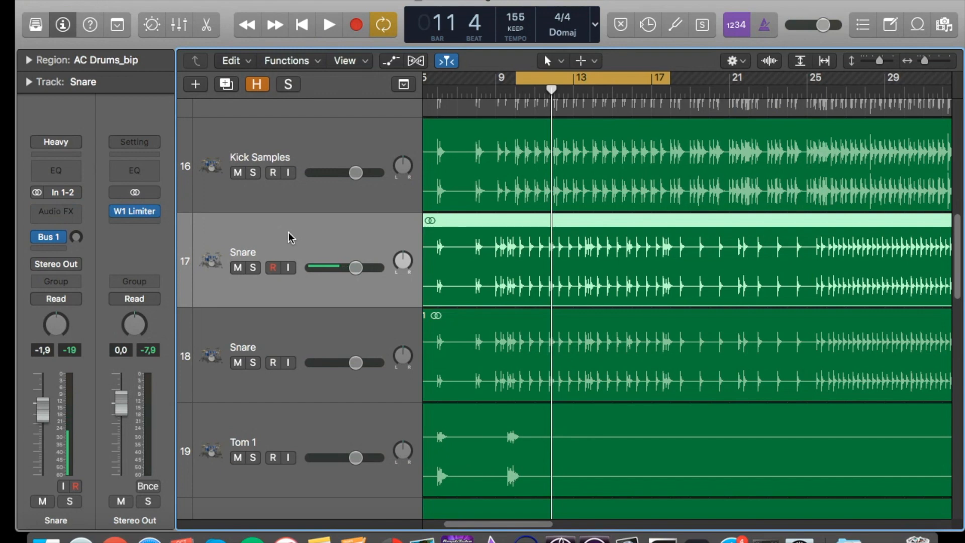
Open the sample browser of Trigger 2 on the duplicated Snare track (track 18)
key(Down)
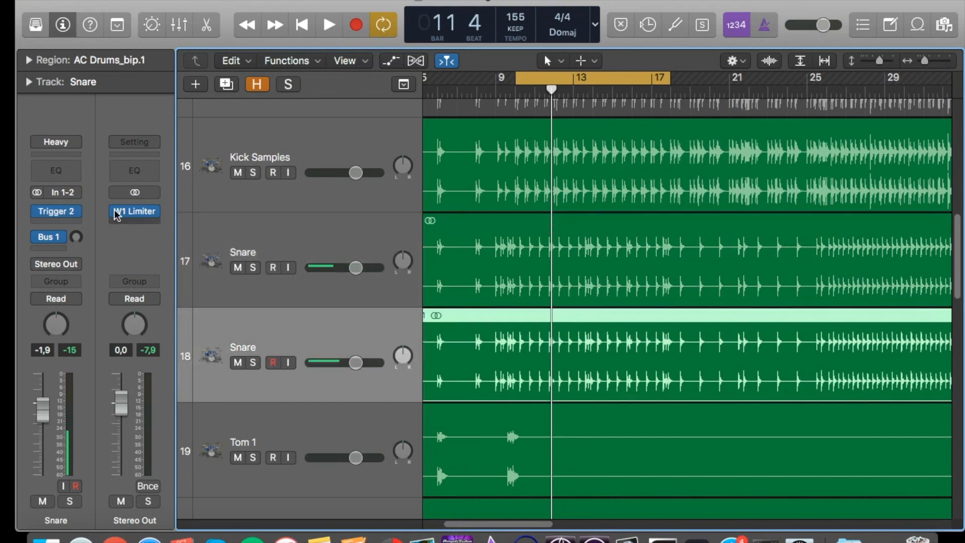
click(53, 213)
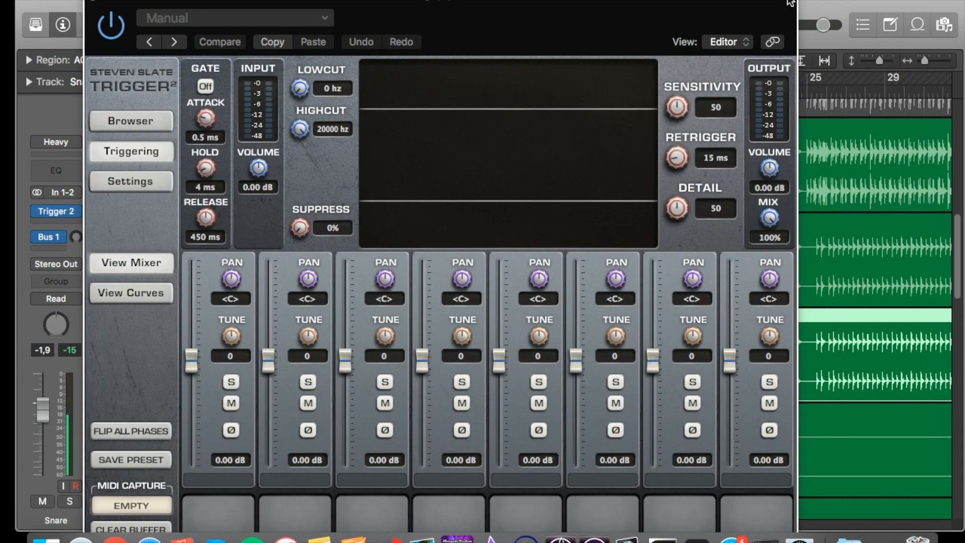
click(130, 121)
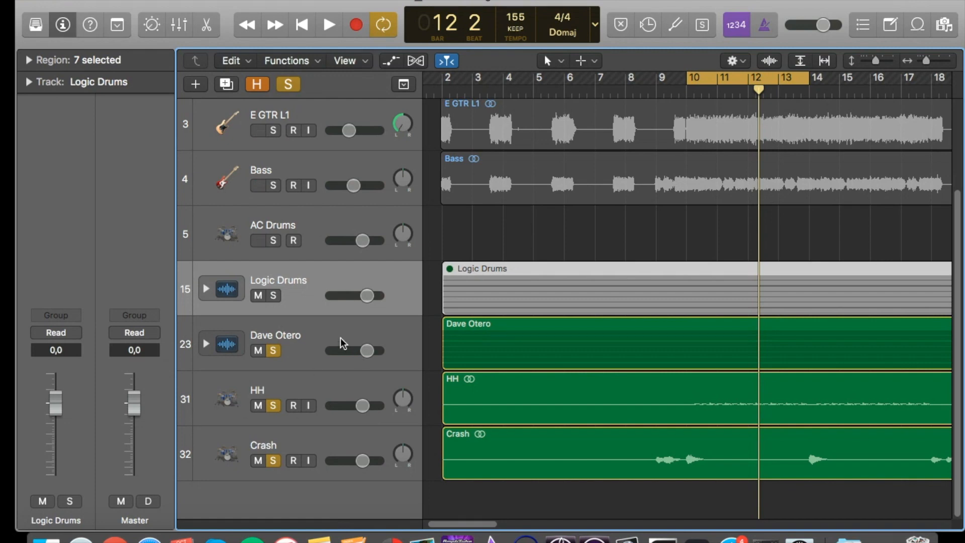
Select the HH track and audition the soloed Dave Otero stack with HH and Crash over cycled bars 10 to 13
click(314, 338)
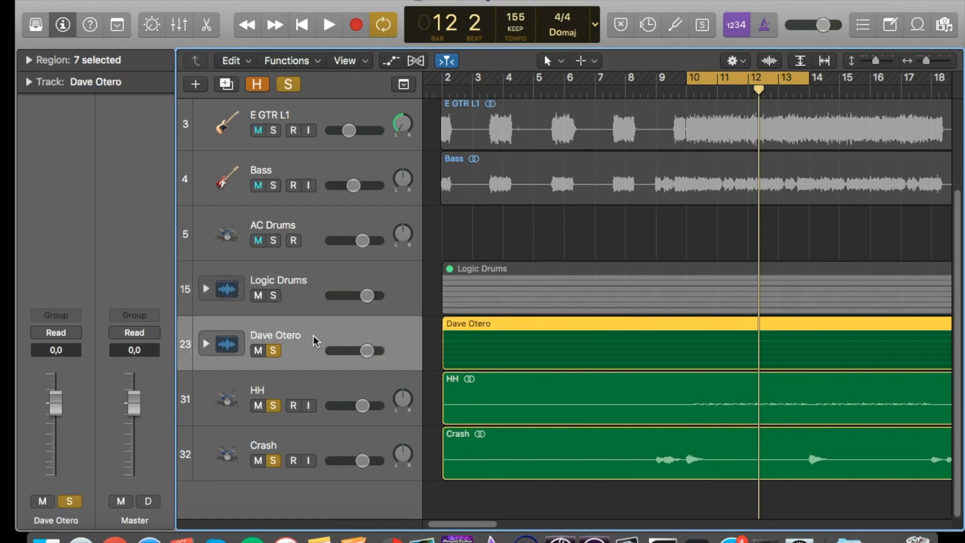
click(219, 386)
click(545, 490)
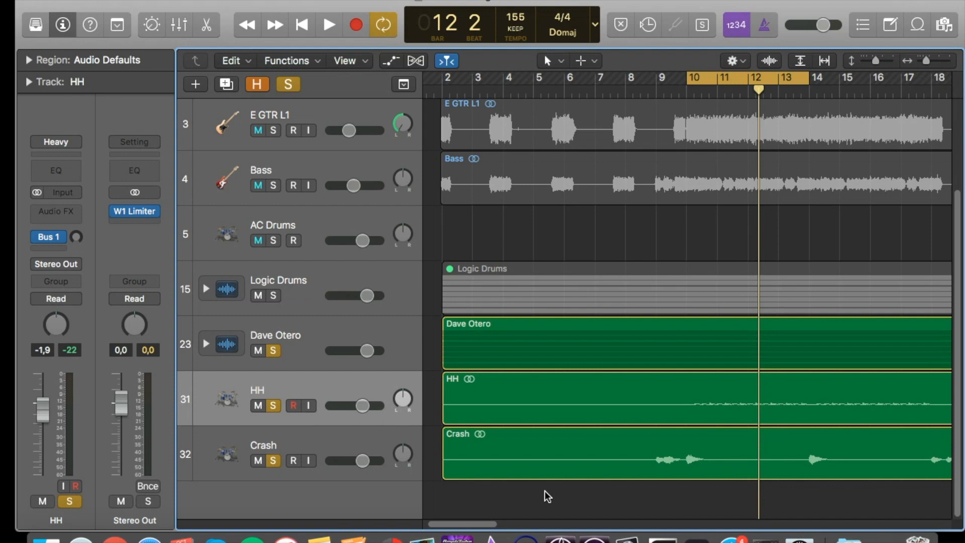
key(space)
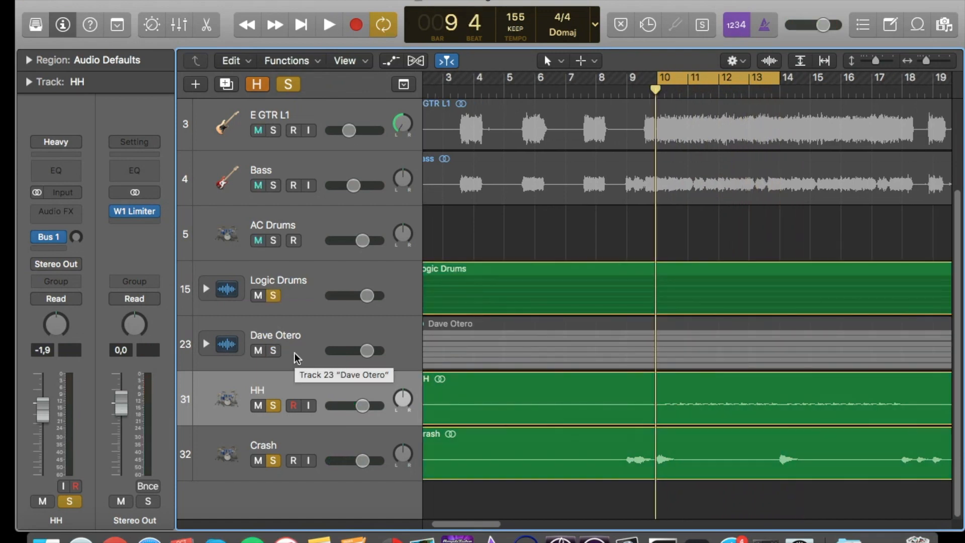
Select the Logic Drums stack and audition it soloed with HH and Crash over the same cycled bars
key(space)
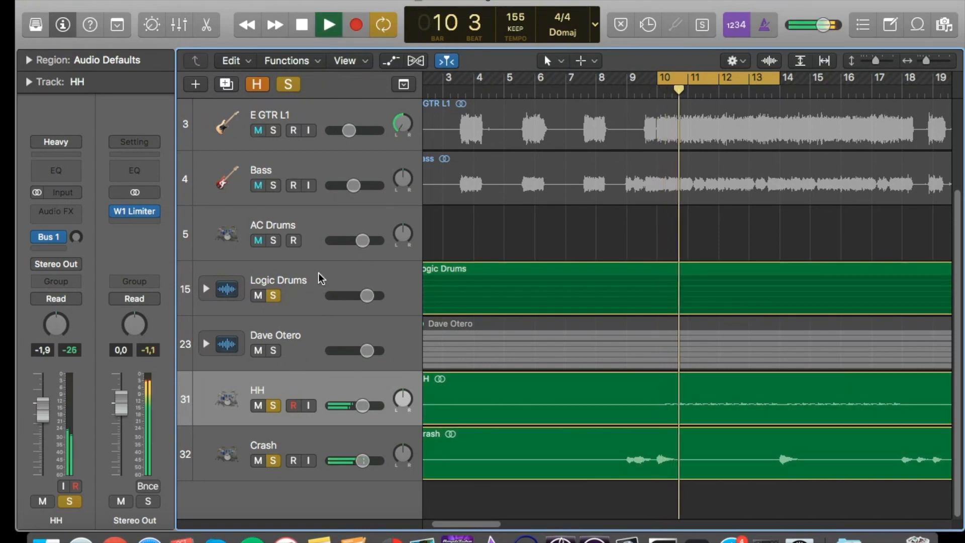
click(312, 285)
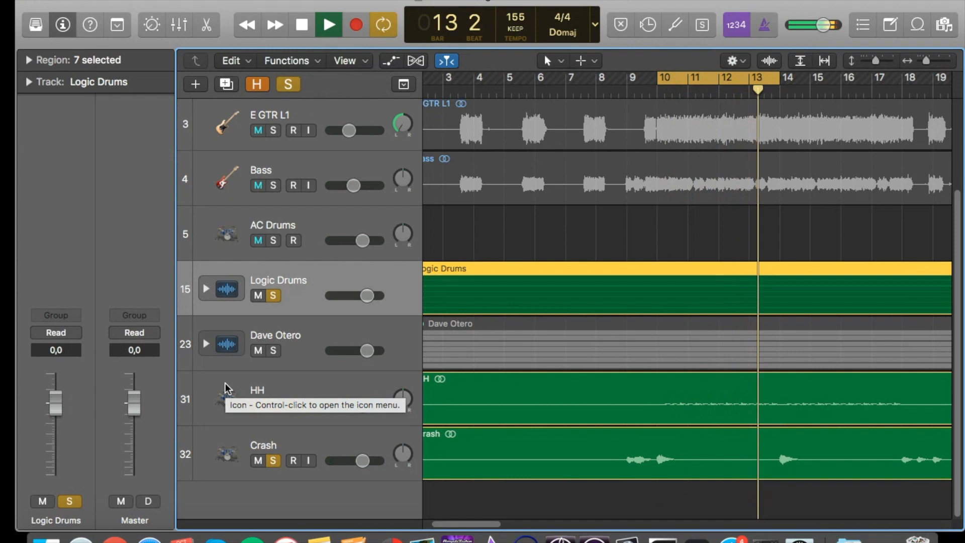
key(space)
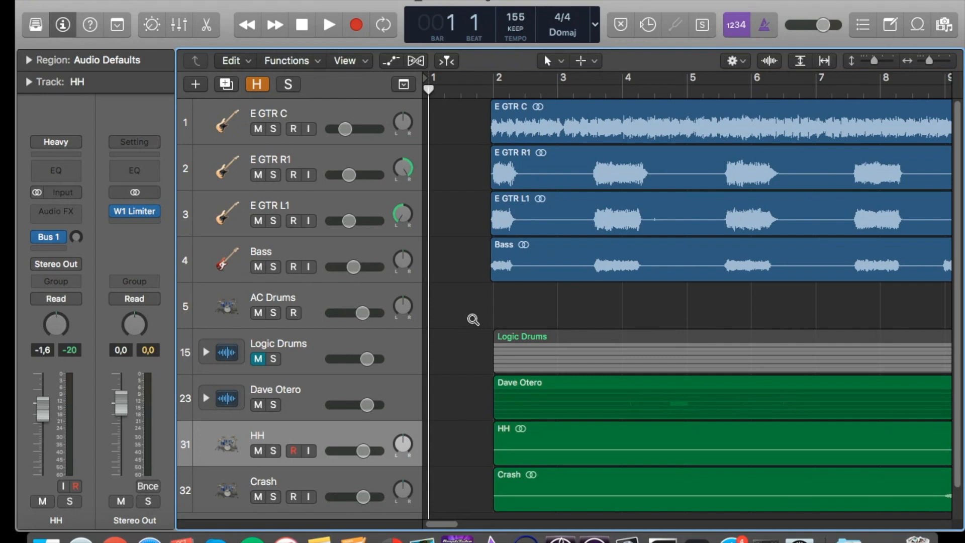
Play the full song from bar 1 with the Dave Otero drums and return the playhead to the start
key(space)
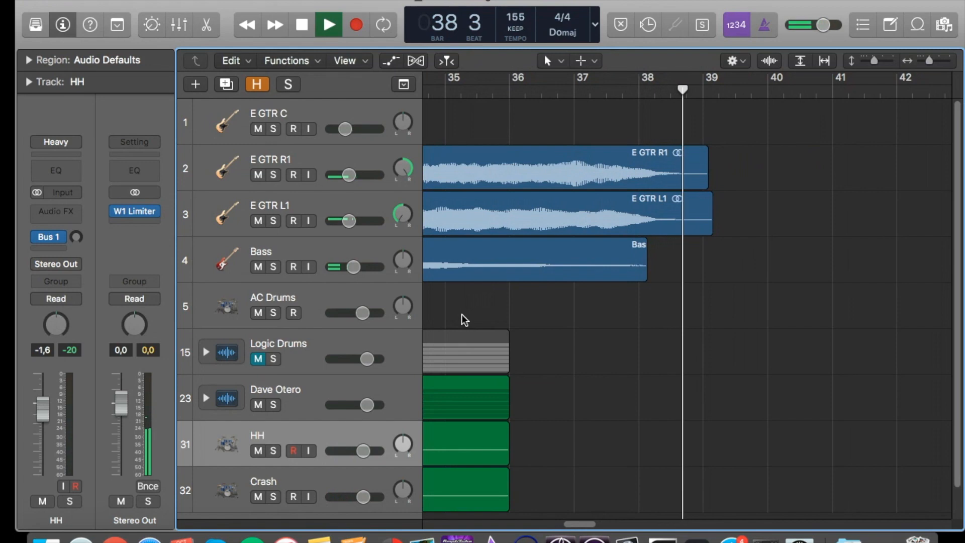
key(space)
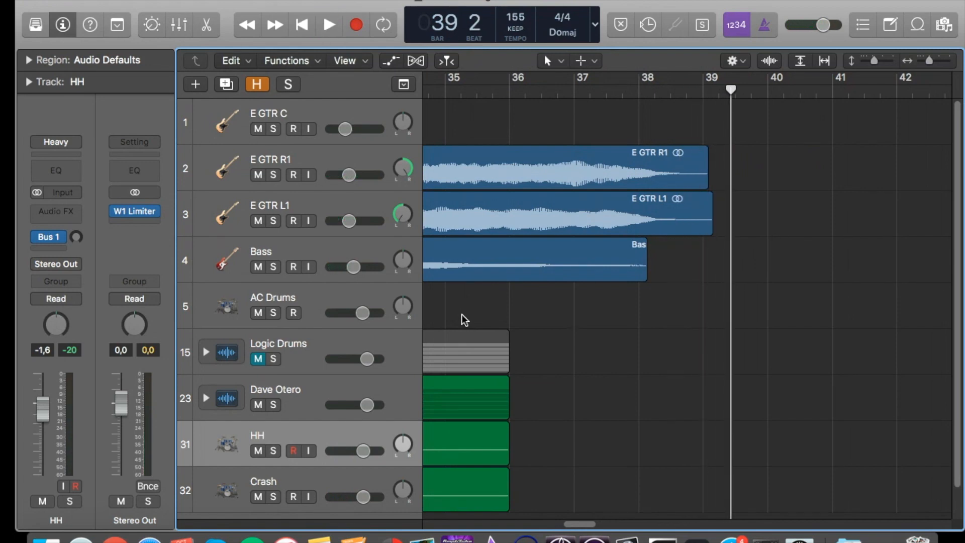
key(Return)
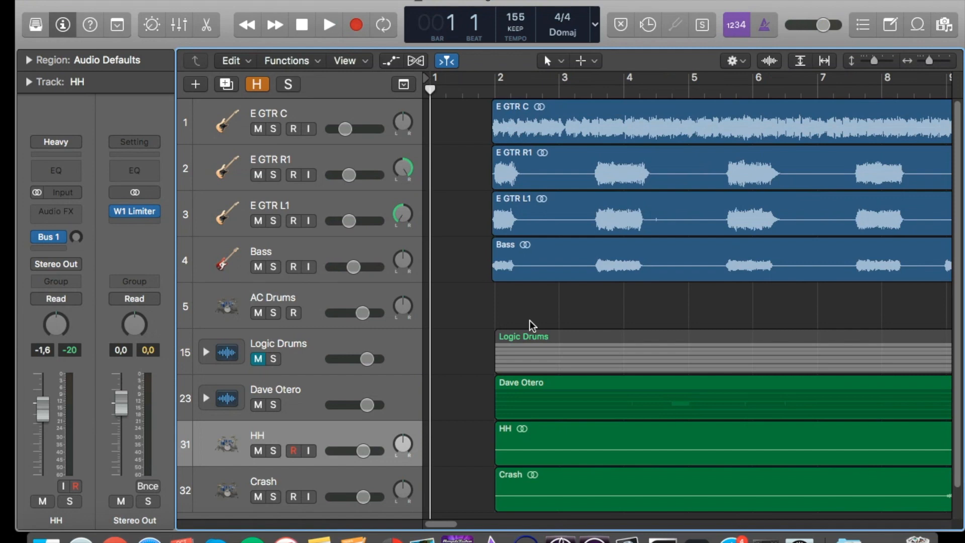
Unmute the Logic Drums stack, mute the Dave Otero stack, and play the full song through to its end
scroll(529, 321, down, 3)
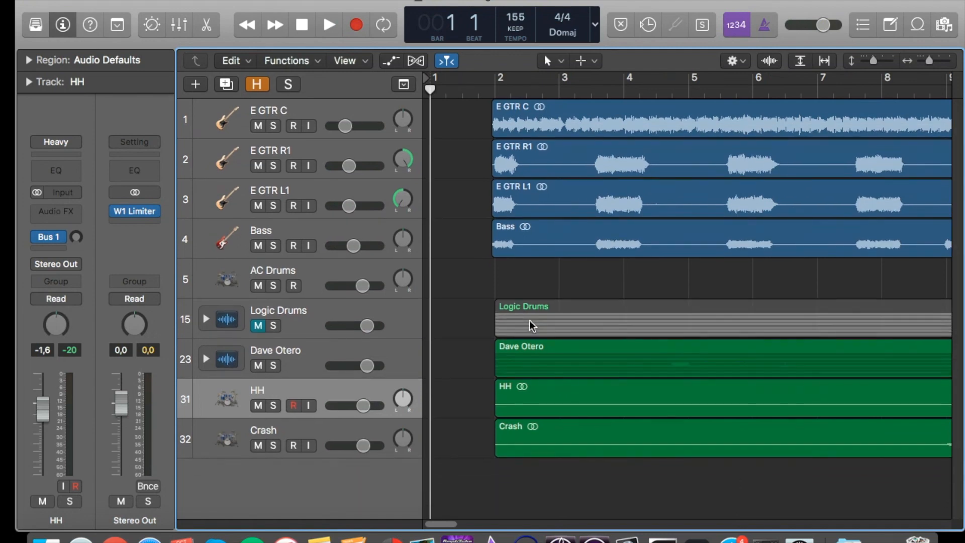
click(258, 326)
click(257, 365)
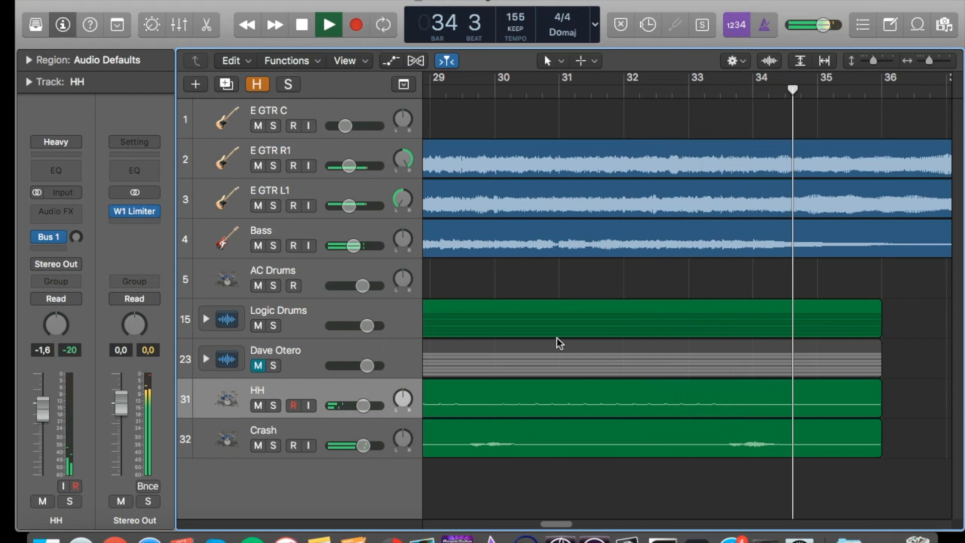
scroll(556, 337, right, 10)
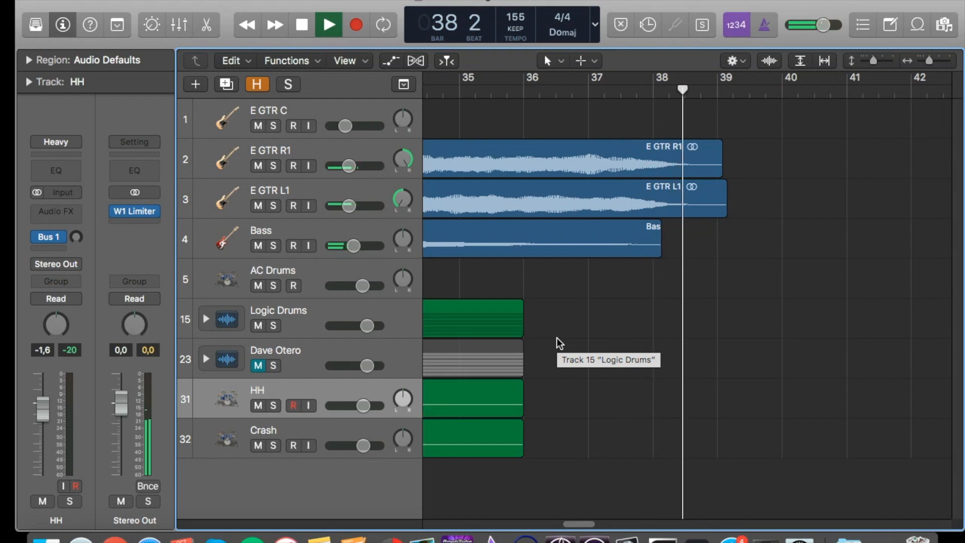
key(space)
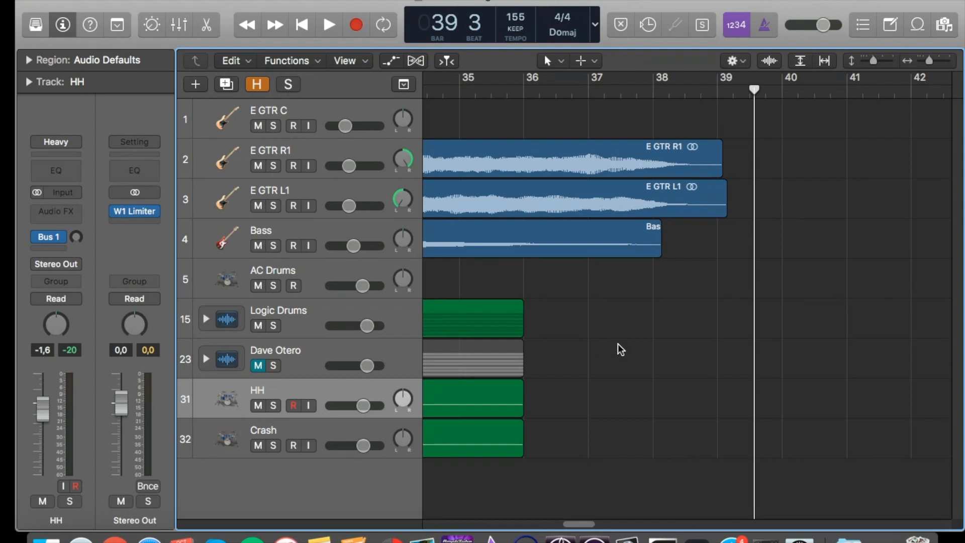
Unmute the Dave Otero stack and return the playhead to the start of the song
scroll(667, 350, down, 3)
scroll(668, 350, left, 10)
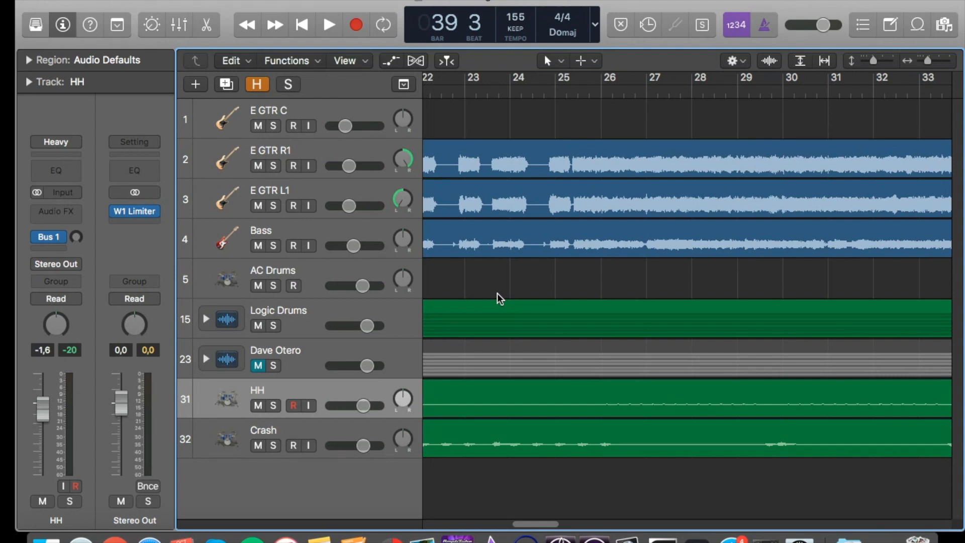
click(259, 366)
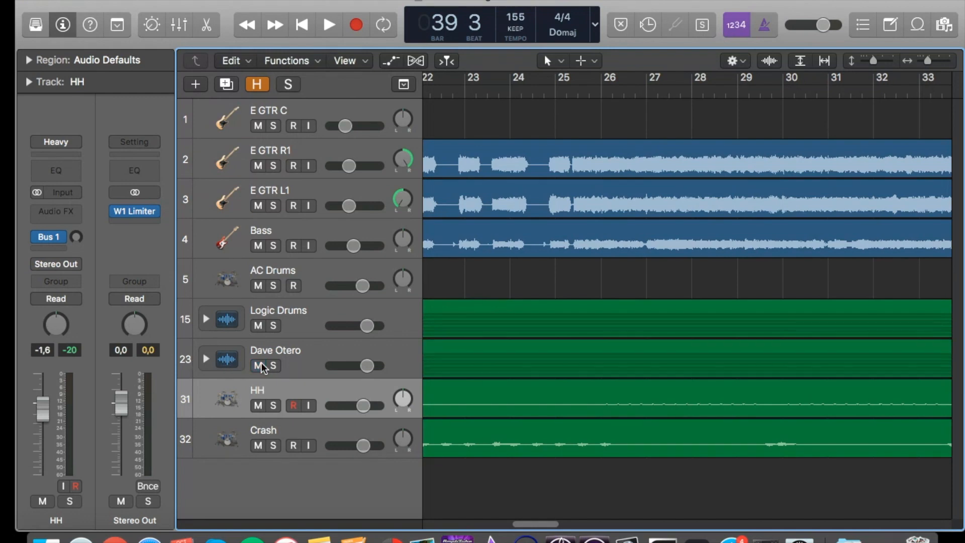
key(Return)
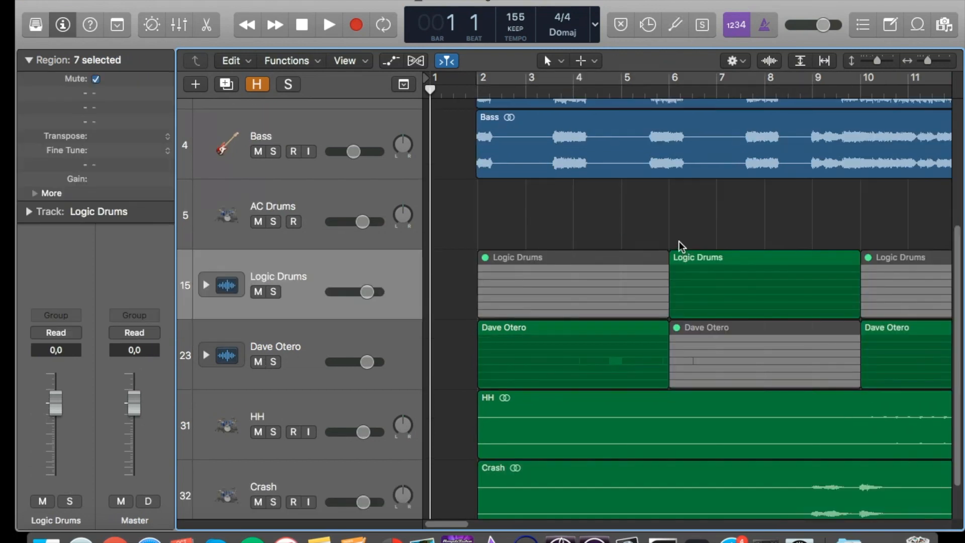
Play the song from bar 1 to the end, comparing the alternating Dave Otero and Logic Drums sections
key(space)
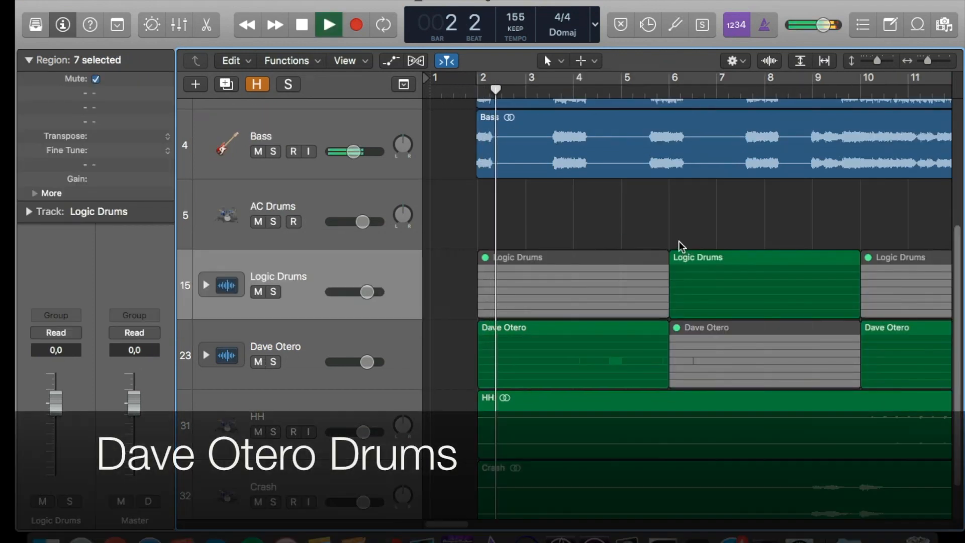
key(super+Right)
scroll(679, 242, down, 2)
scroll(679, 241, right, 3)
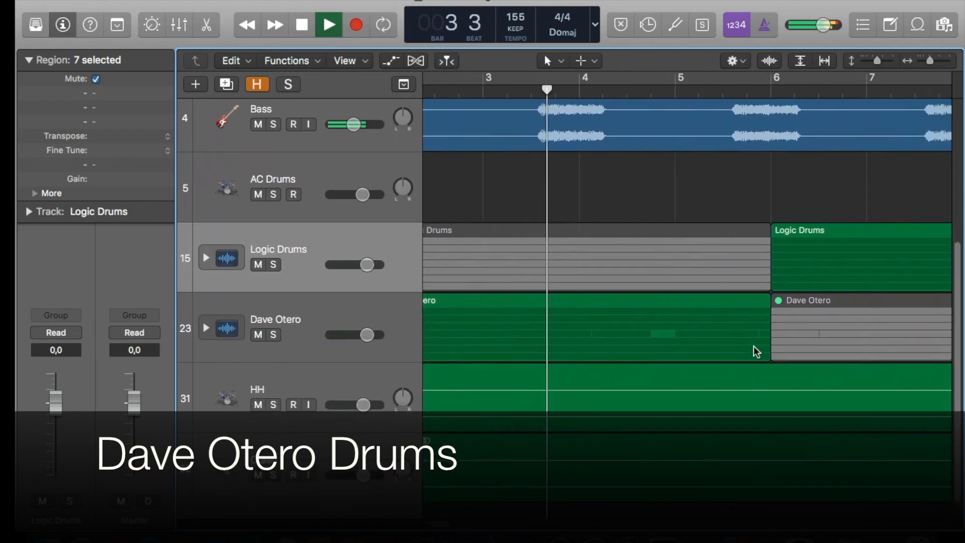
scroll(767, 370, right, 5)
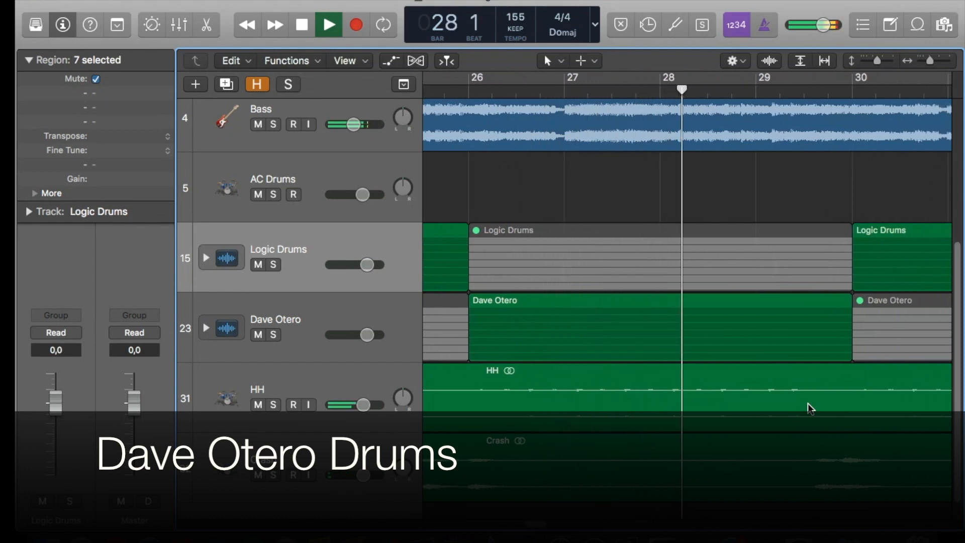
scroll(807, 404, right, 4)
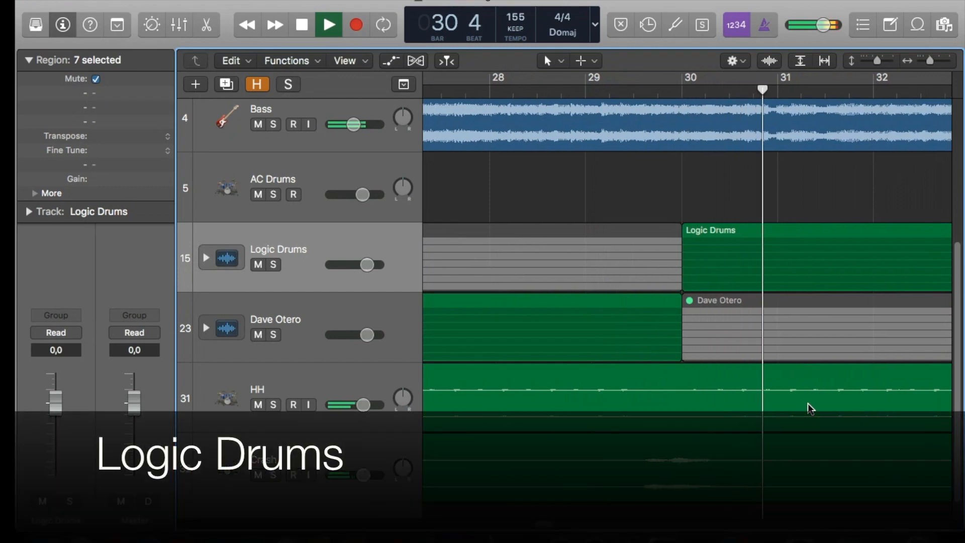
scroll(807, 404, right, 4)
scroll(807, 403, right, 3)
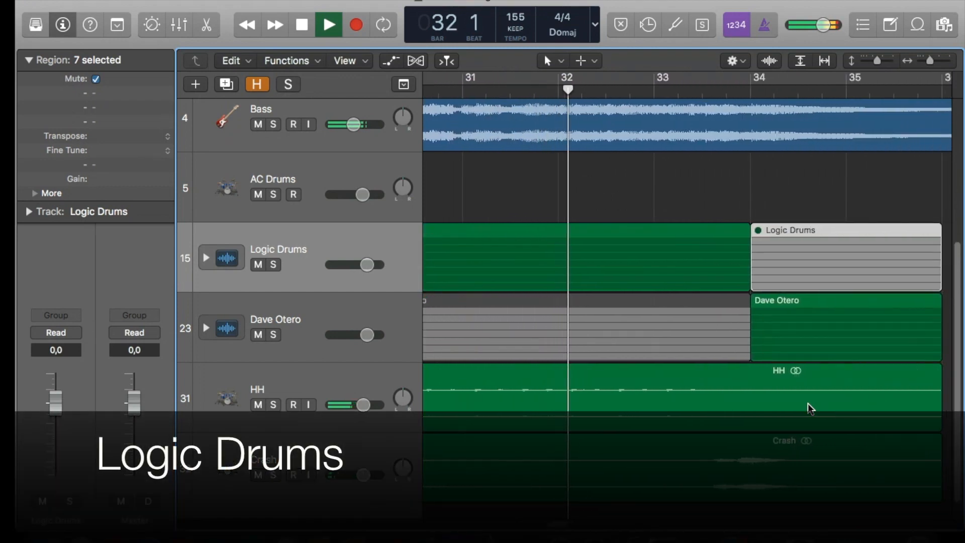
scroll(808, 403, right, 4)
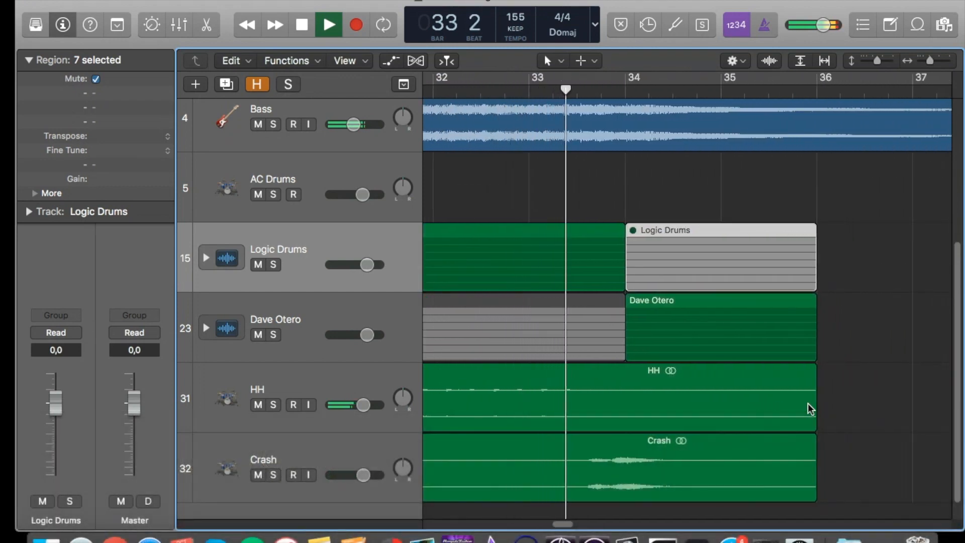
scroll(853, 399, right, 6)
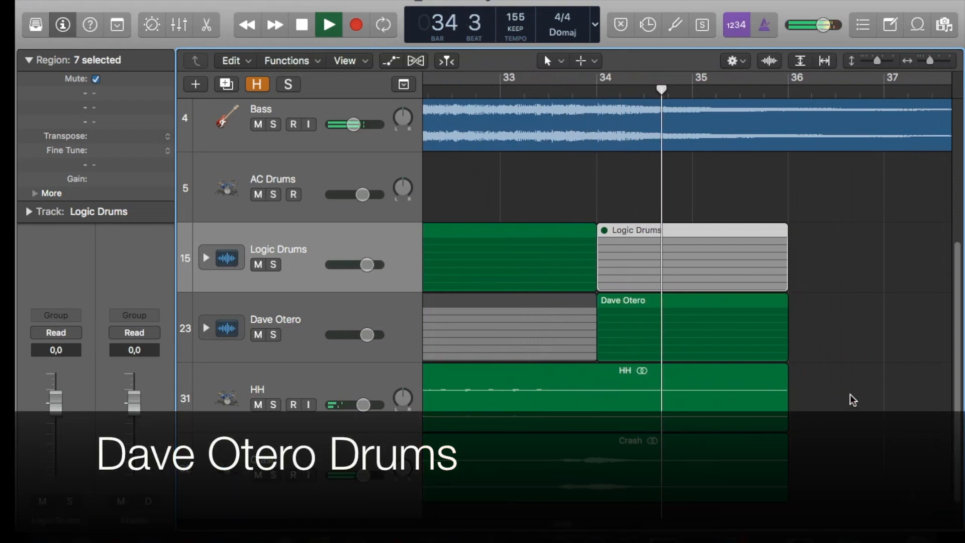
scroll(849, 394, right, 1)
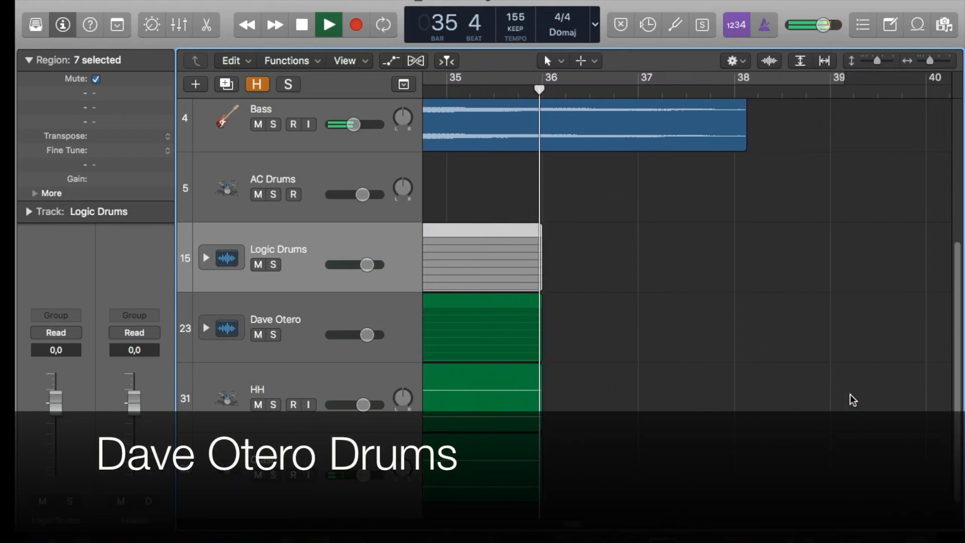
scroll(836, 279, right, 2)
scroll(836, 279, right, 4)
scroll(836, 279, left, 3)
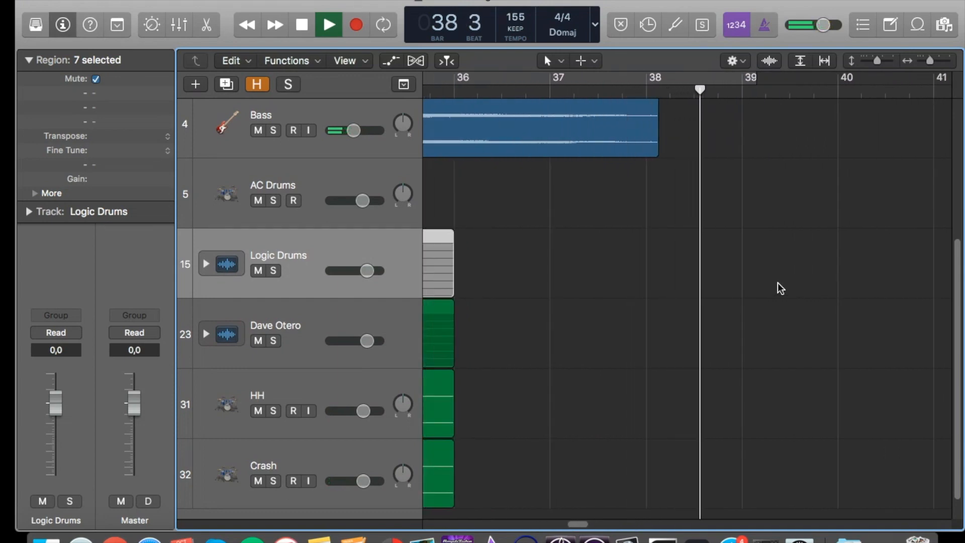
scroll(777, 283, right, 4)
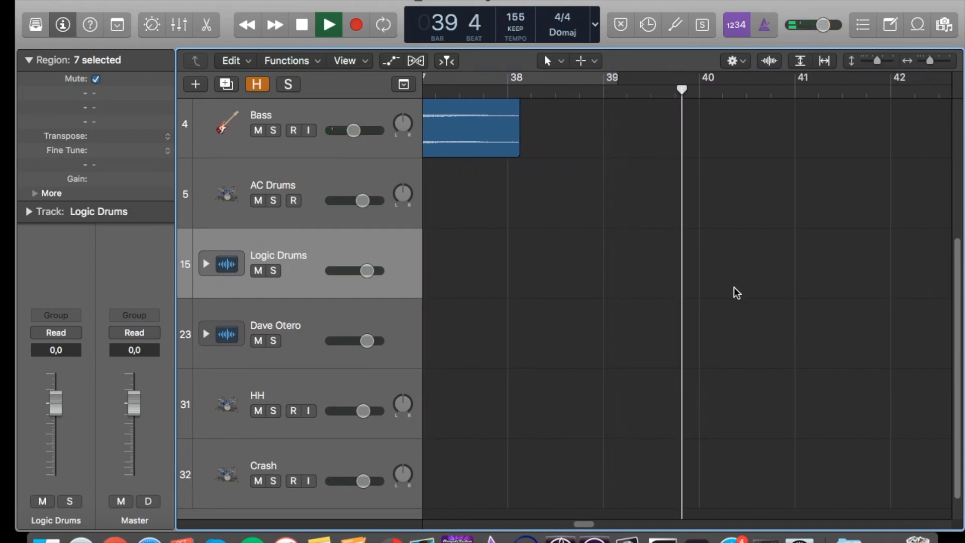
key(space)
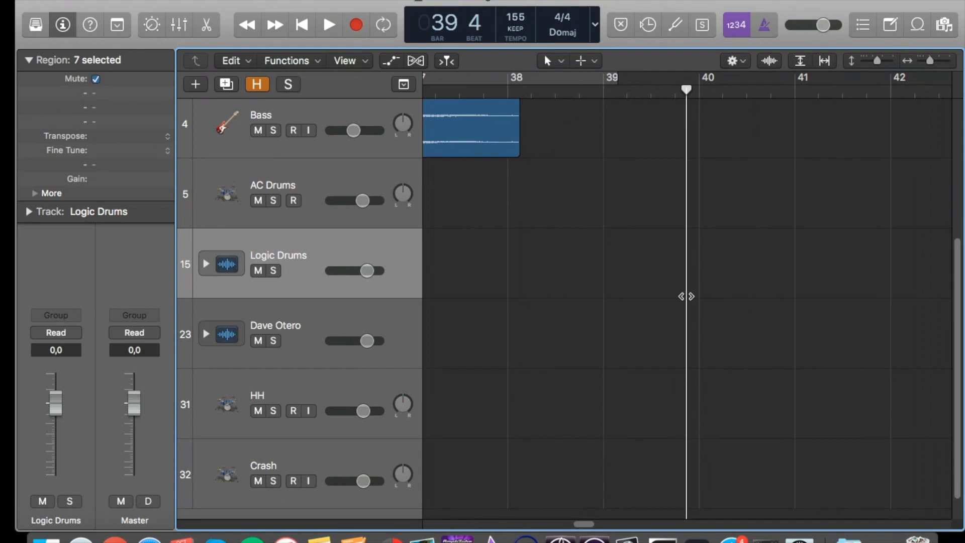
Deselect the drum regions and return the playhead to bar 1 of the alternating drum arrangement
click(566, 252)
scroll(566, 252, down, 5)
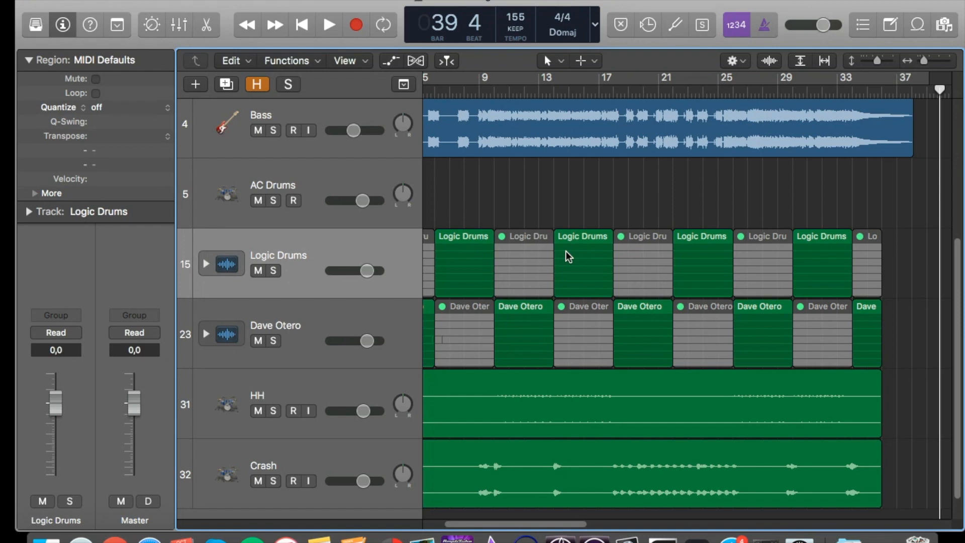
key(Return)
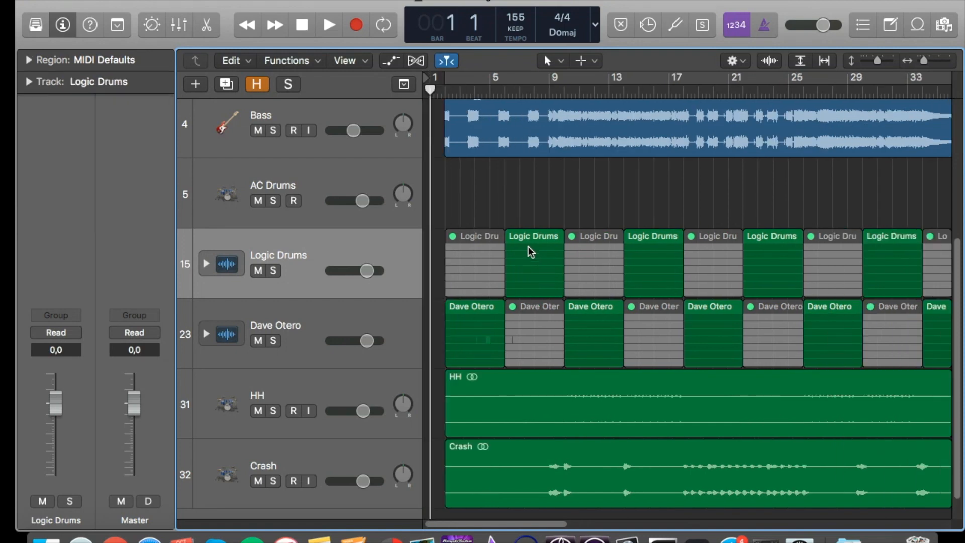